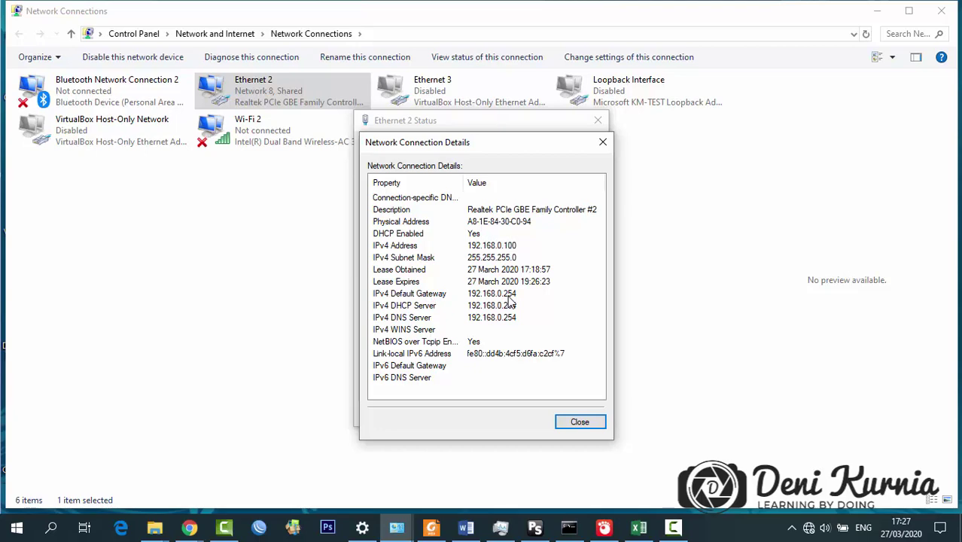
Close Ethernet 2's details and status dialogs, then bring up the connections view menu.
left_click(602, 144)
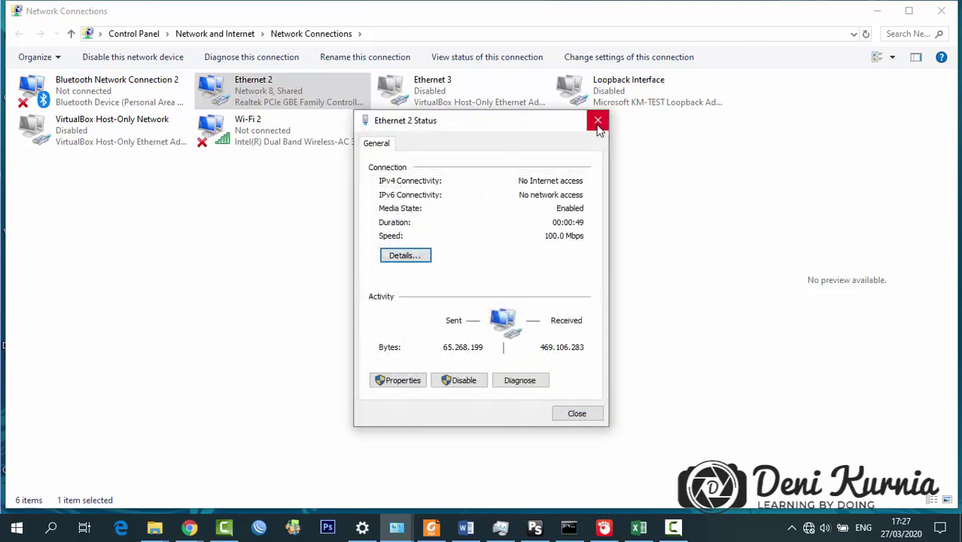
left_click(597, 120)
right_click(447, 237)
Refresh the connections list, then load 192.168.0.254 in a new Chrome tab.
left_click(480, 297)
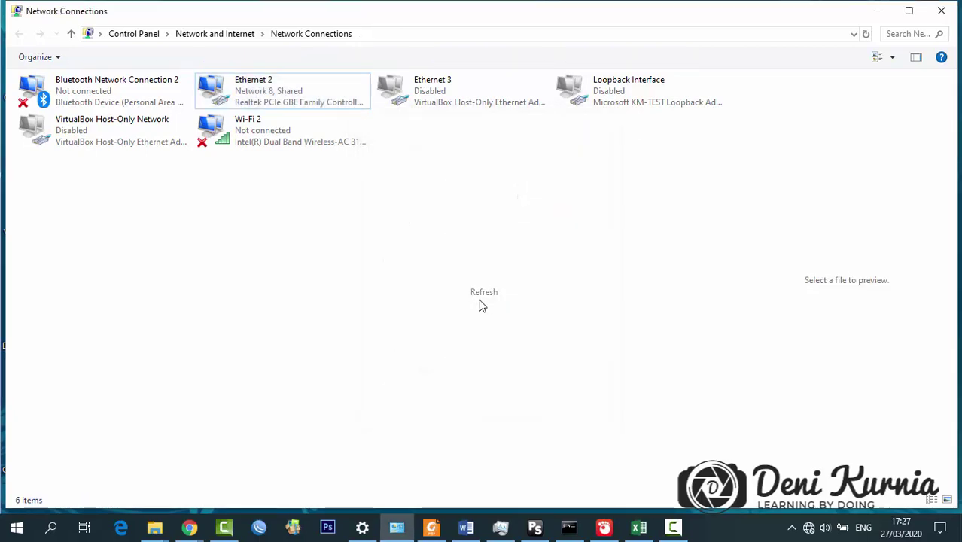
left_click(194, 529)
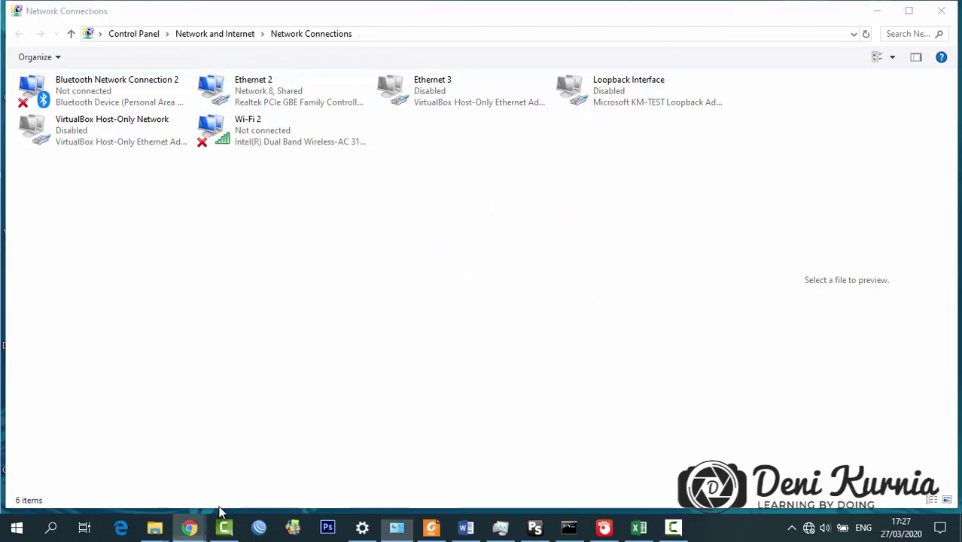
left_click(300, 440)
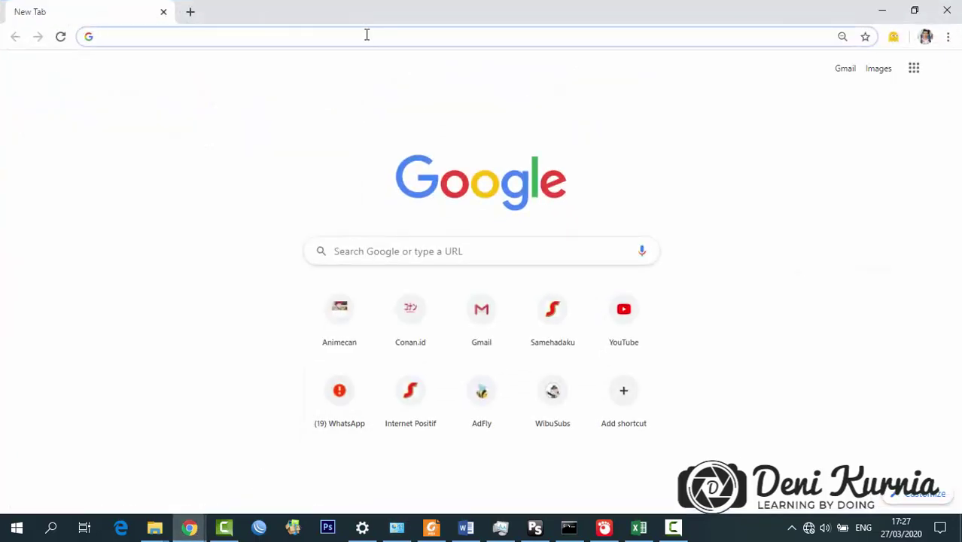
type("192.")
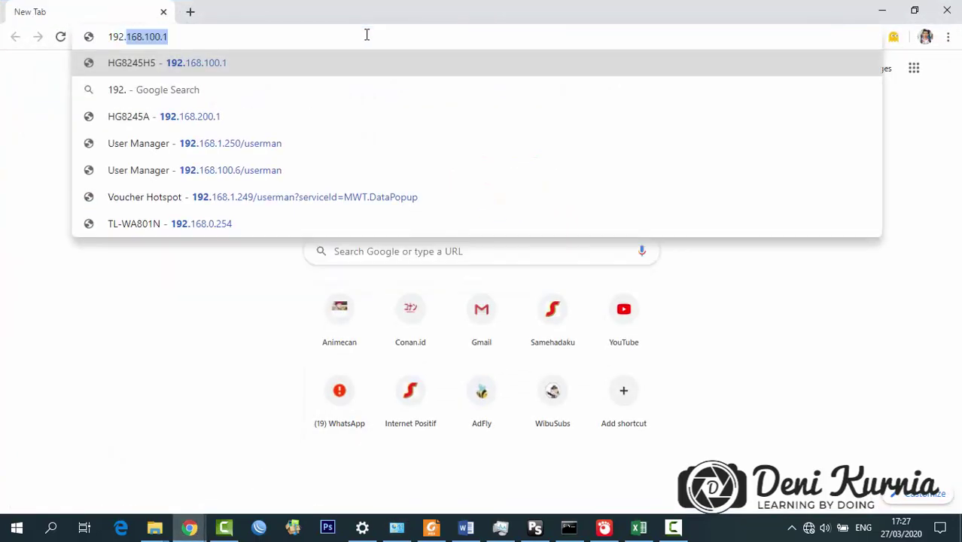
type("168.")
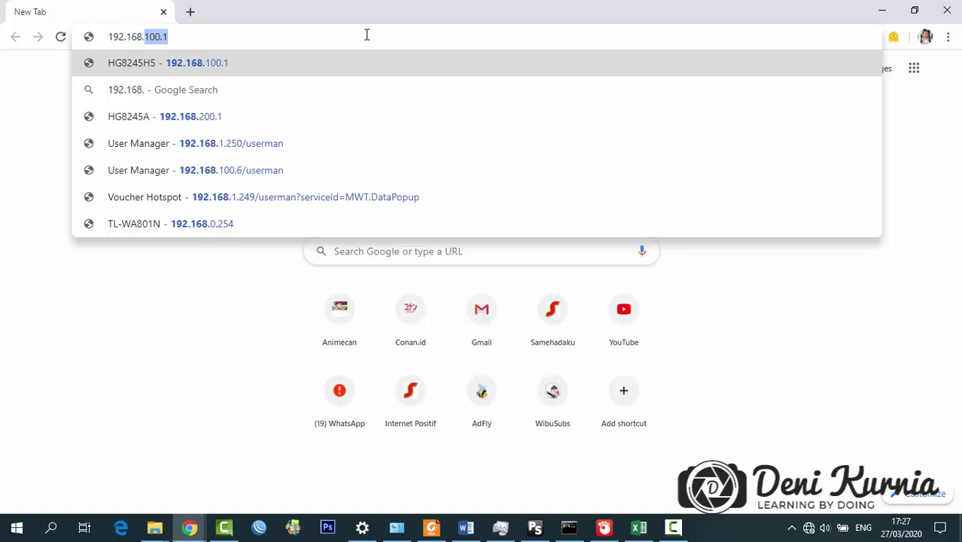
type("0.254")
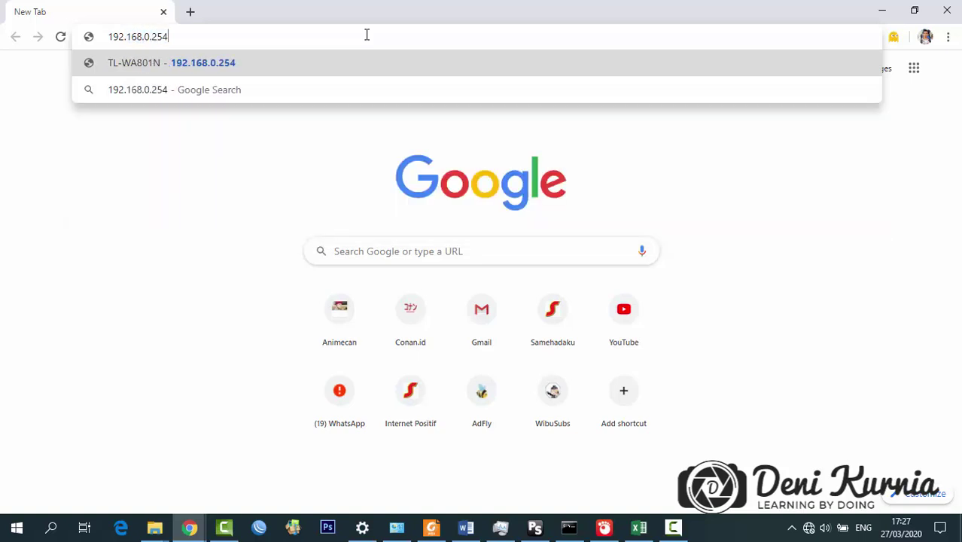
key("Return")
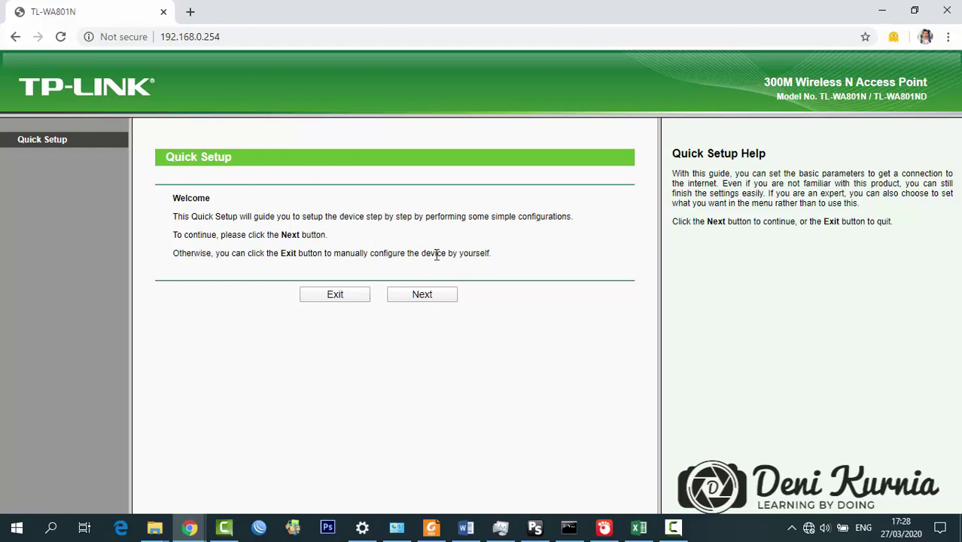
Start Quick Setup and continue with Access Point kept as the operation mode.
left_click(444, 298)
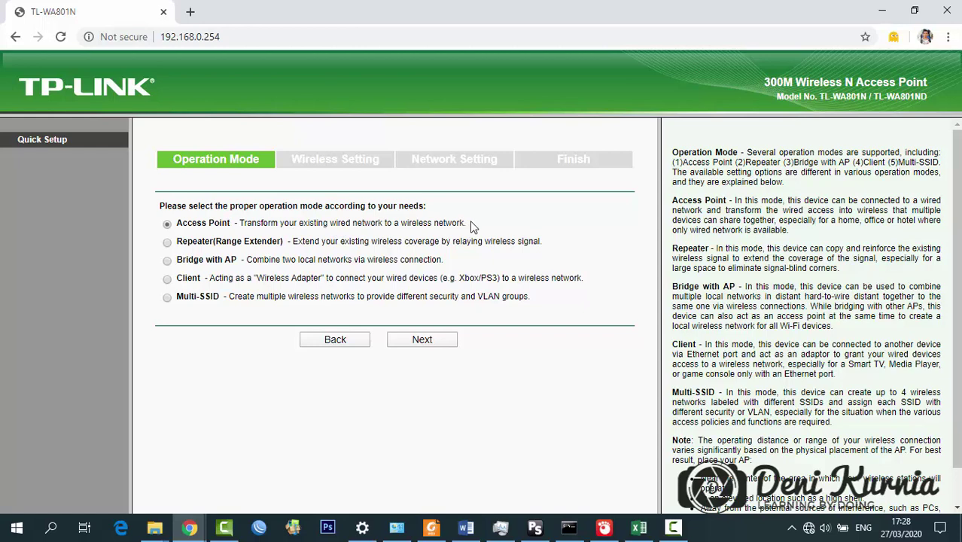
left_click(422, 341)
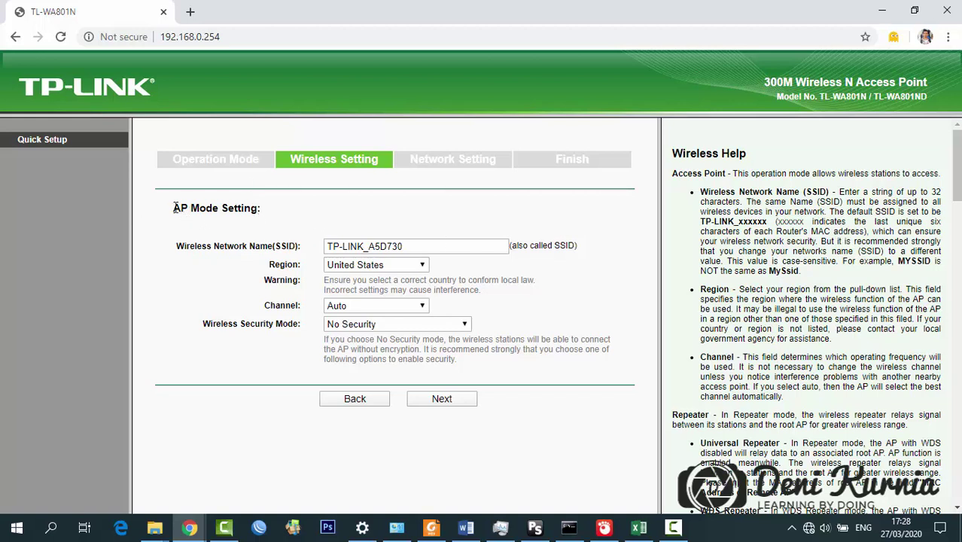
left_click(477, 245)
key("ctrl+a")
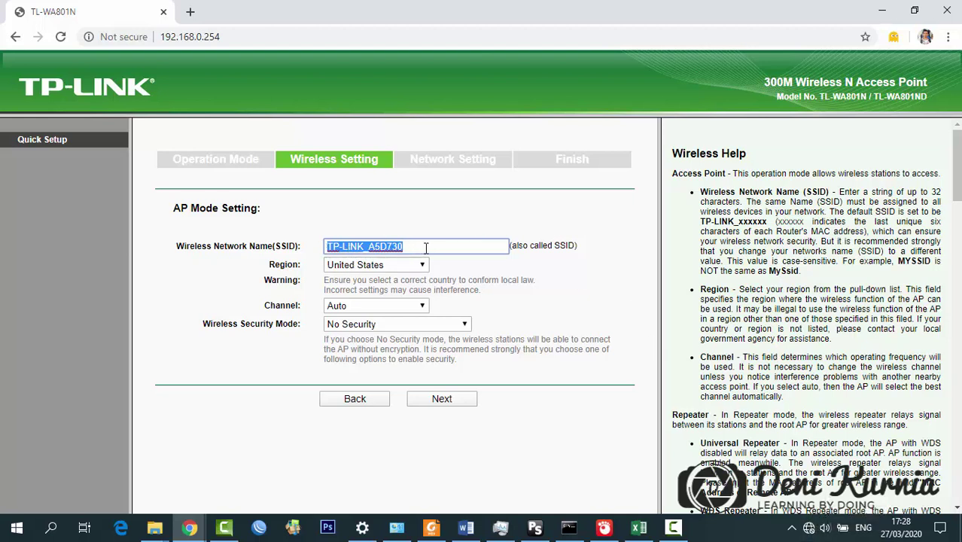
left_click(809, 528)
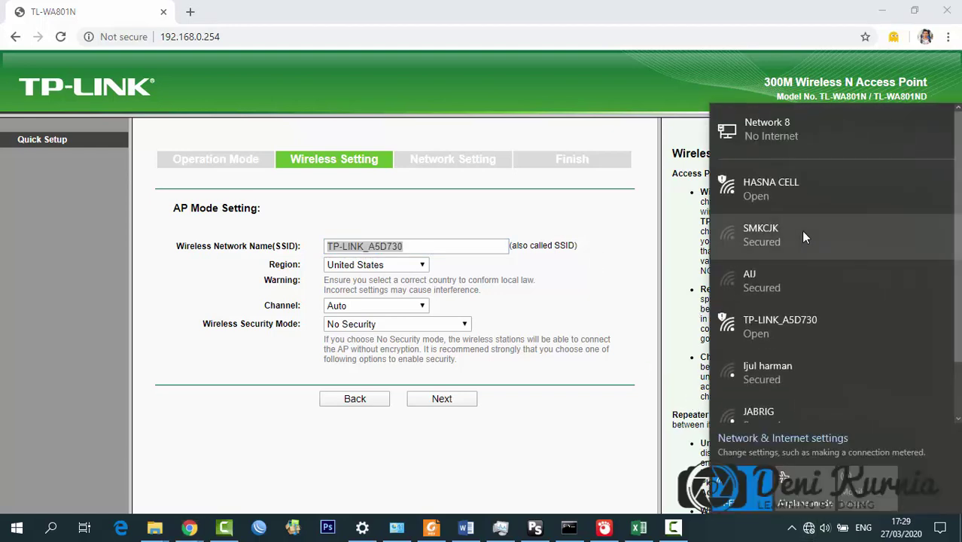
scroll(808, 320, "down", 2)
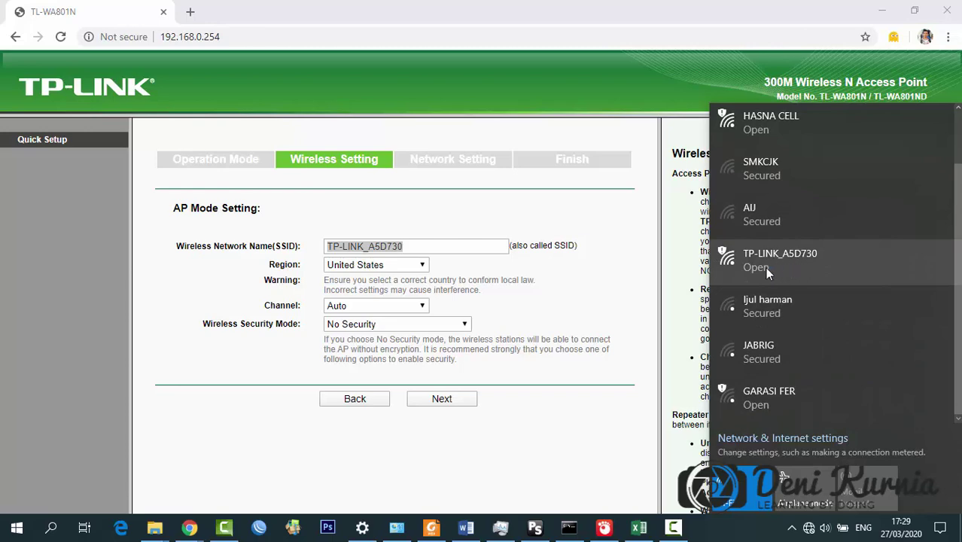
left_click(629, 271)
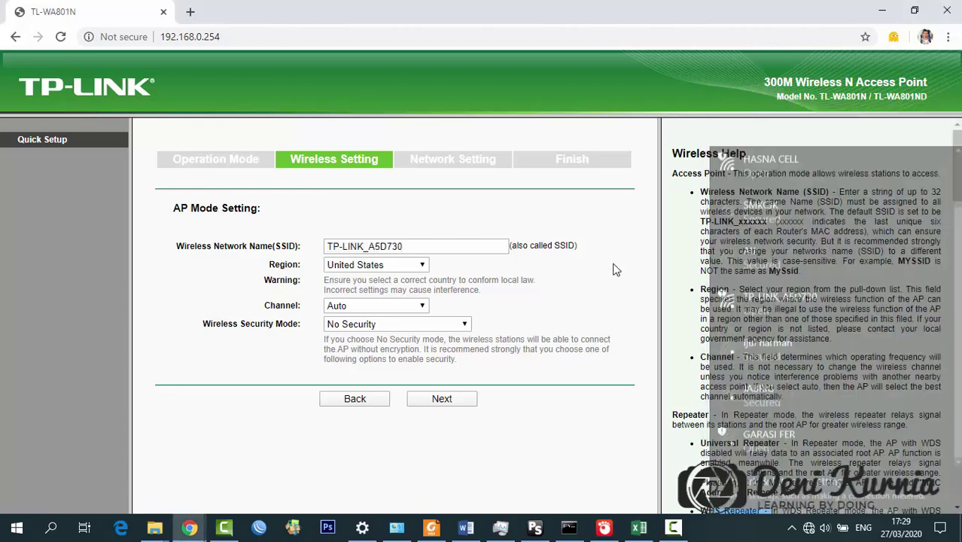
left_click_drag(326, 247, 474, 247)
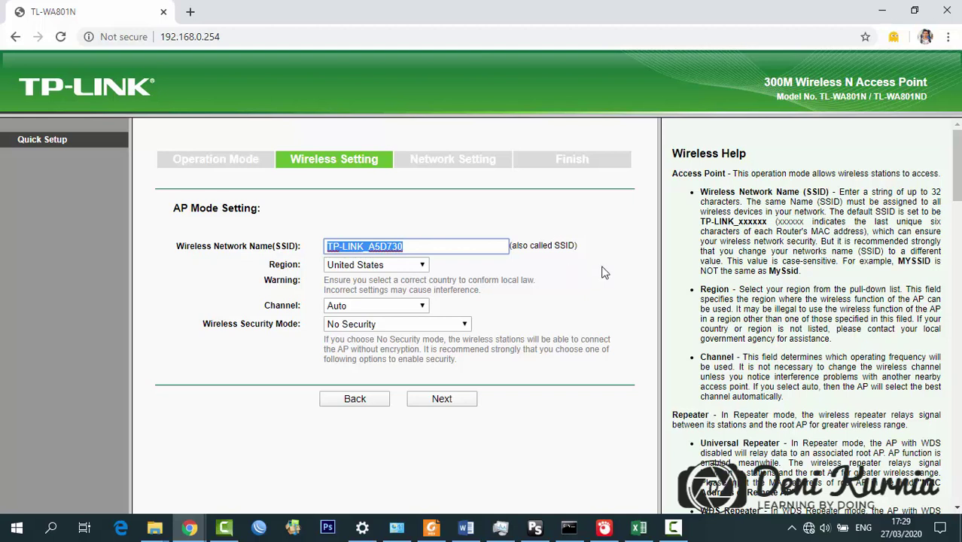
Name the wireless network 'Denichi Studio', keep region United States, and view the channel choices.
type("Deni")
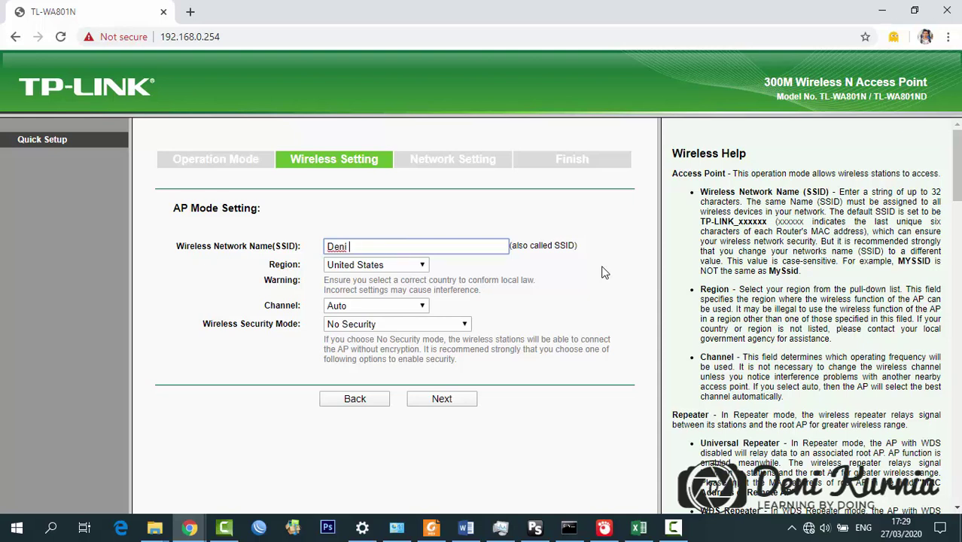
key("BackSpace")
type("chi Studio")
left_click(423, 266)
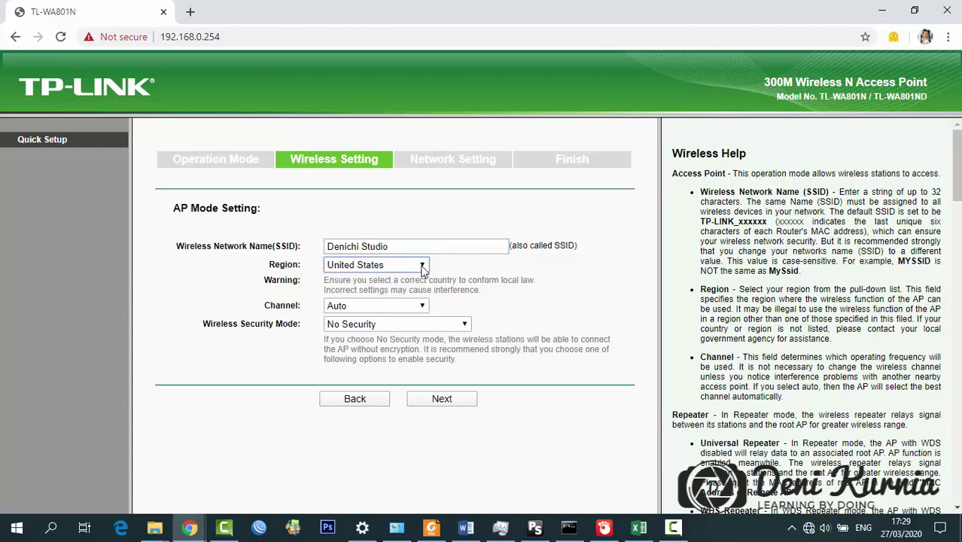
left_click(423, 269)
left_click(419, 309)
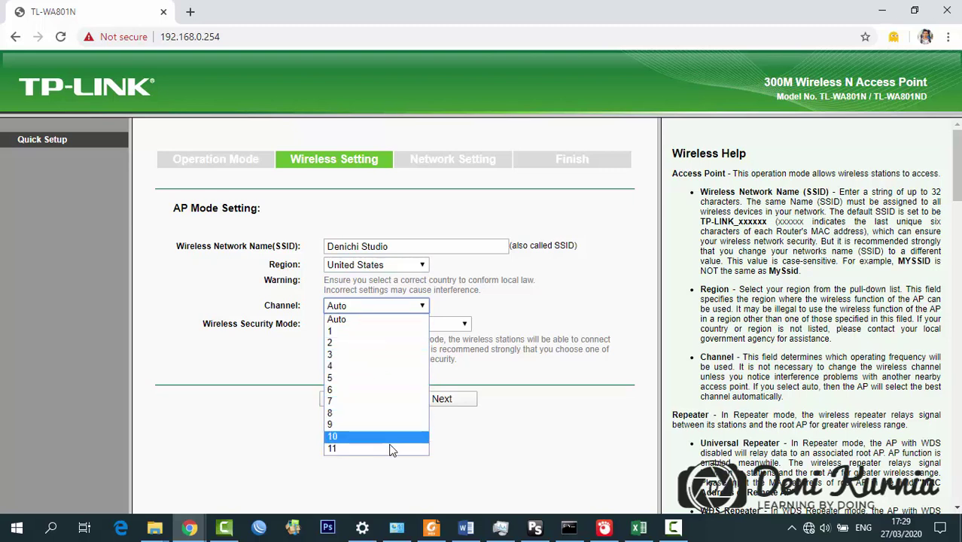
Set the wireless channel to 11.
left_click(453, 312)
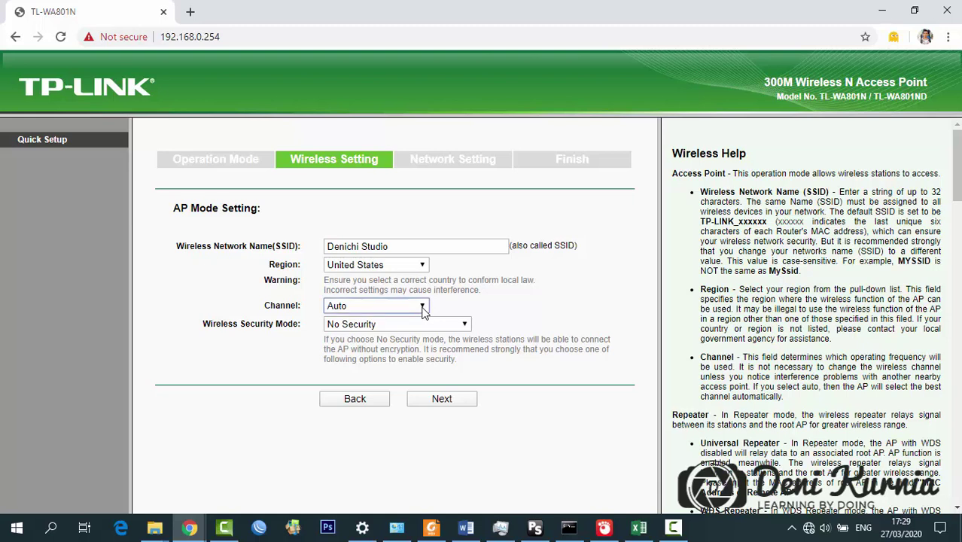
left_click(423, 312)
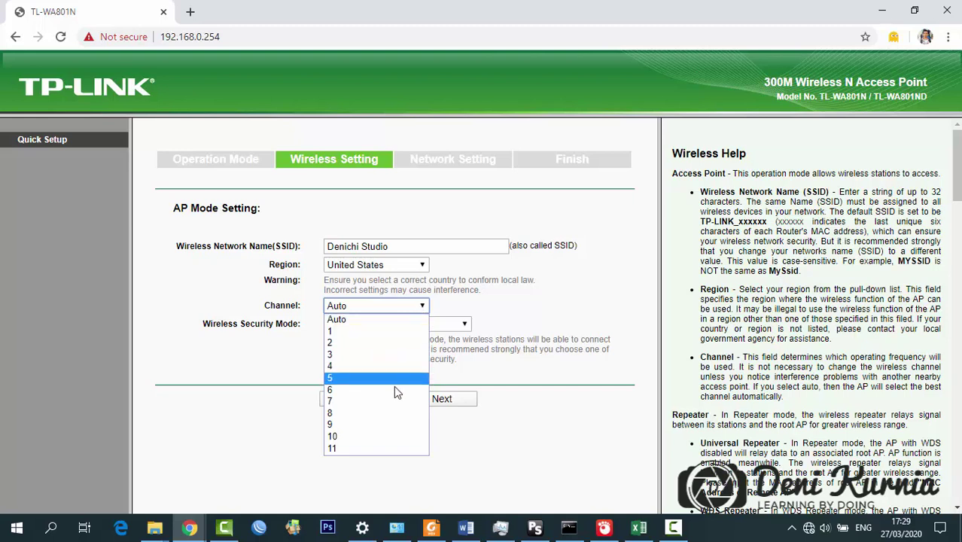
left_click(339, 449)
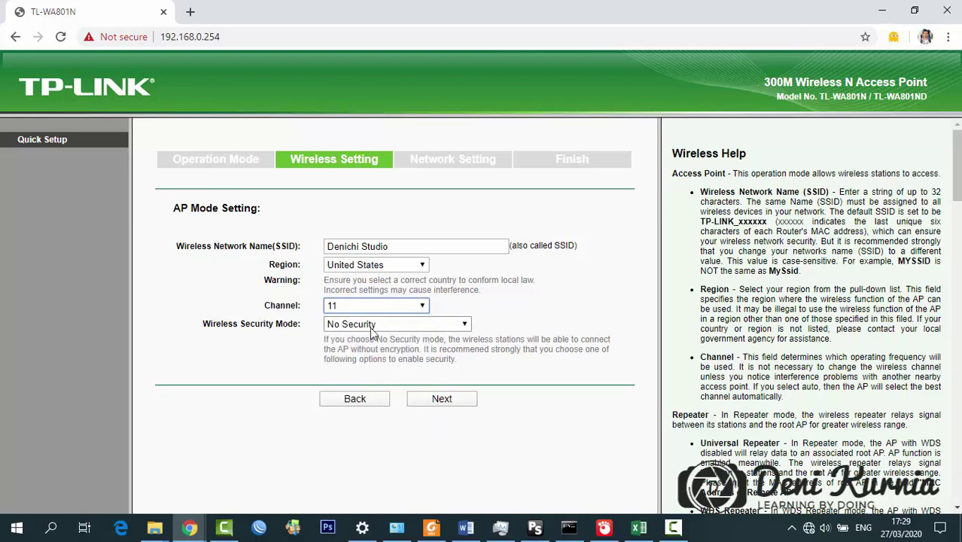
Drop a WPA/WPA2-PSK attempt, set security to No Security, and continue.
left_click(454, 329)
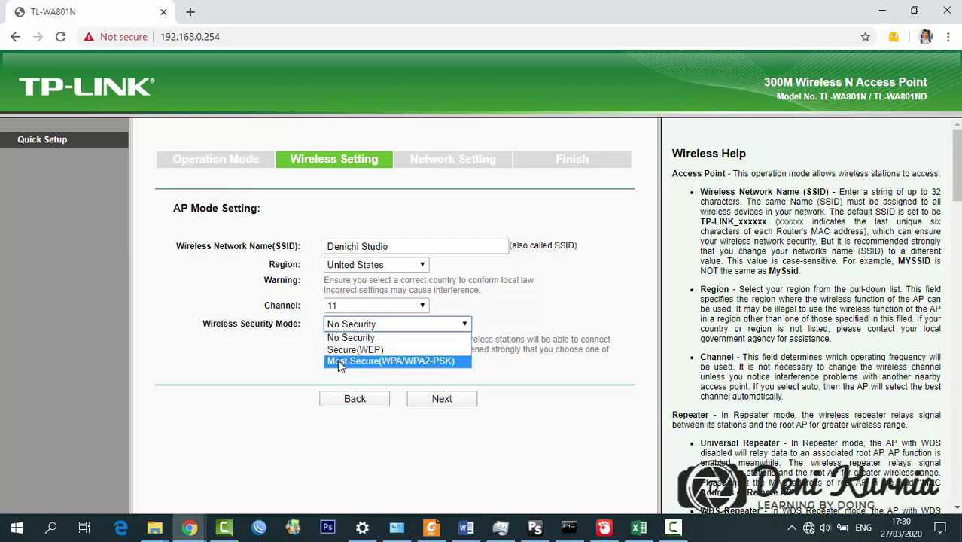
left_click(443, 363)
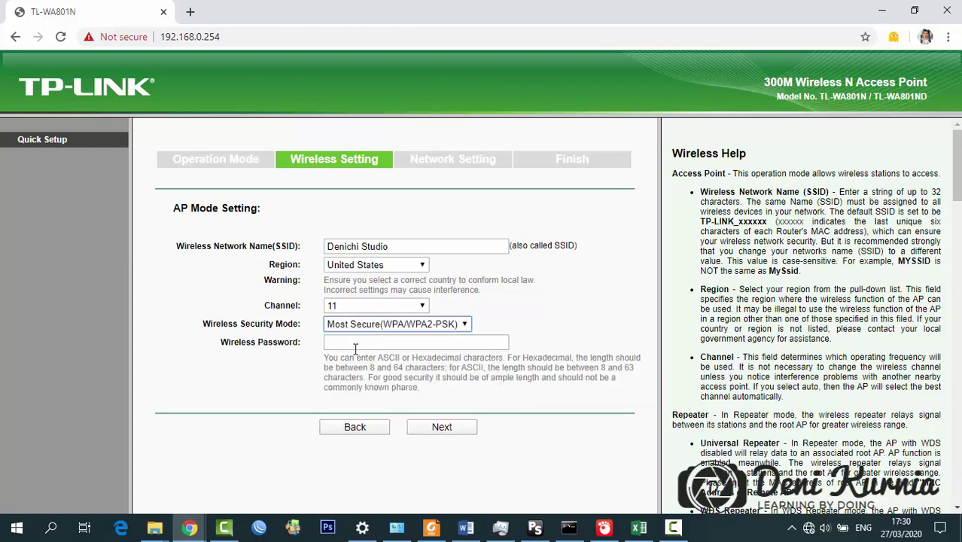
left_click(355, 344)
left_click(548, 330)
left_click(362, 343)
left_click(570, 326)
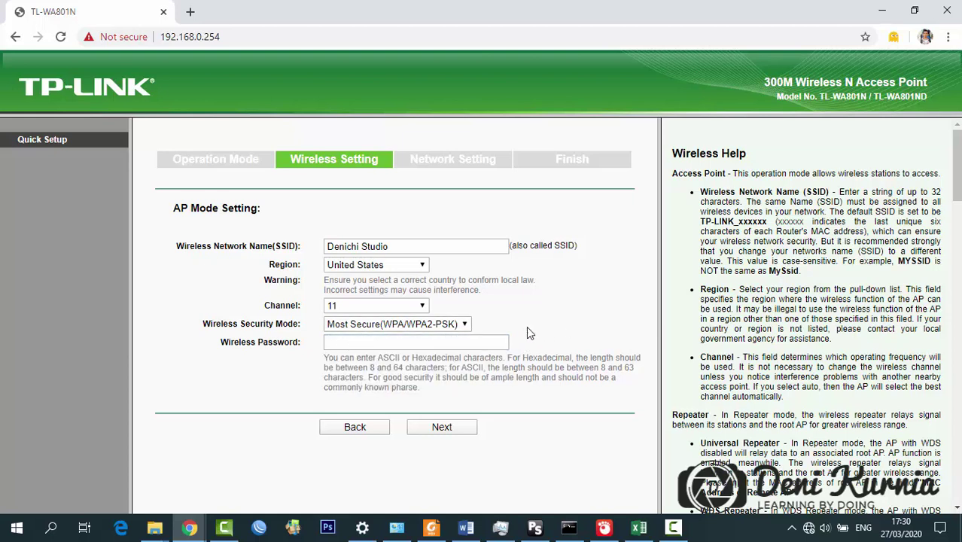
left_click(454, 332)
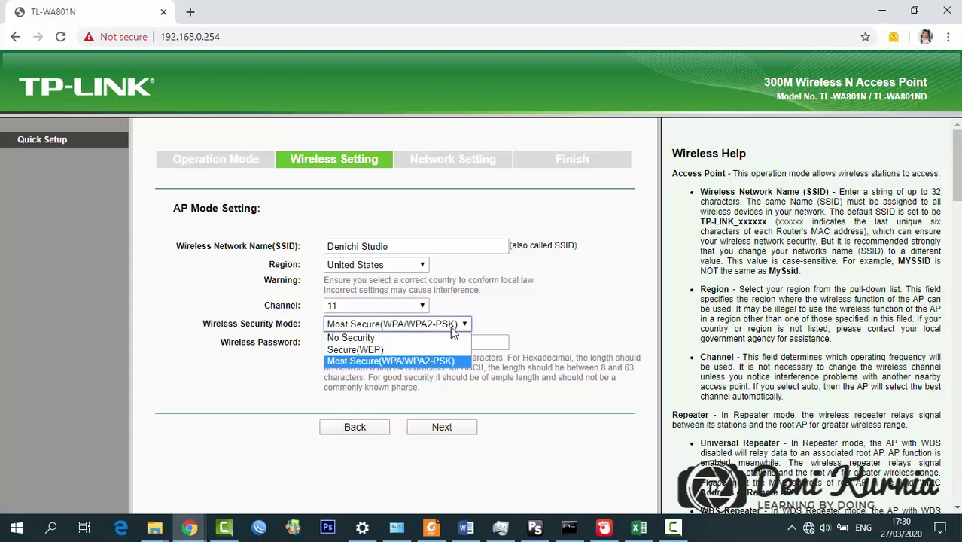
left_click(401, 340)
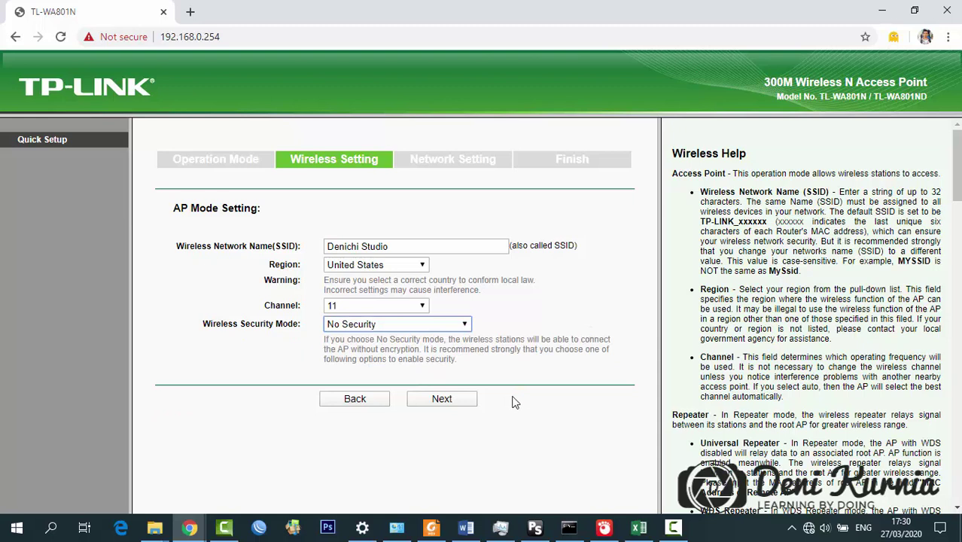
left_click(443, 400)
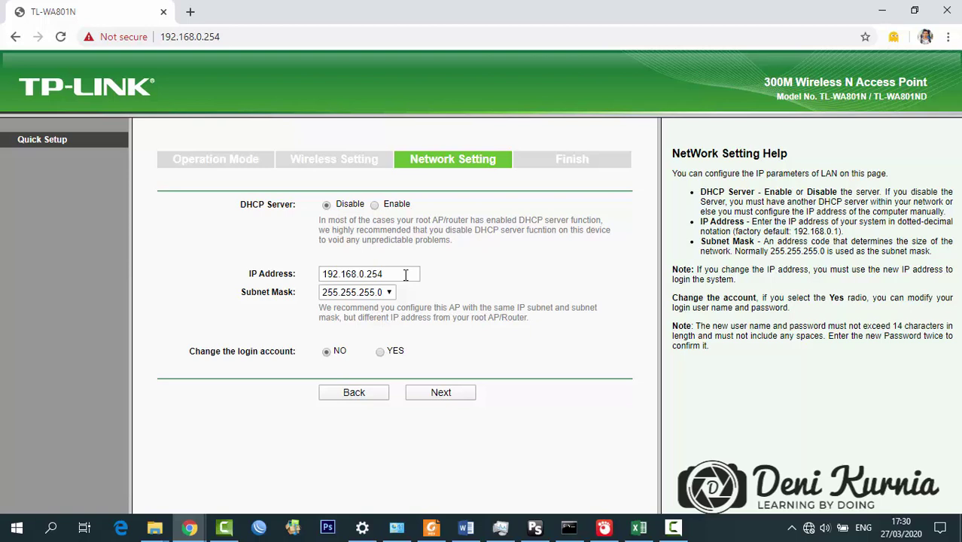
Replace the IP address 192.168.0.254 with 1.1.1.254.
left_click(405, 275)
left_click_drag(405, 275, 320, 274)
type("1")
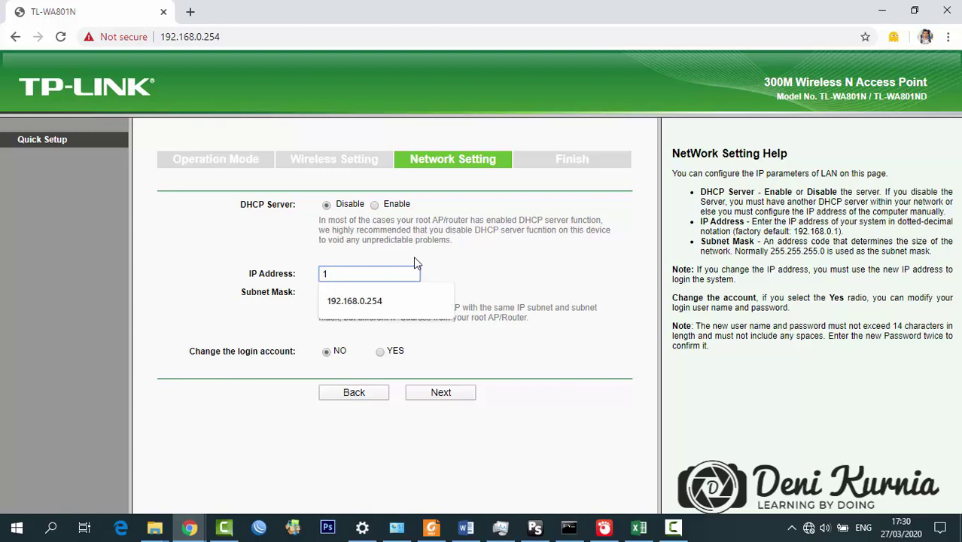
type(".1.1")
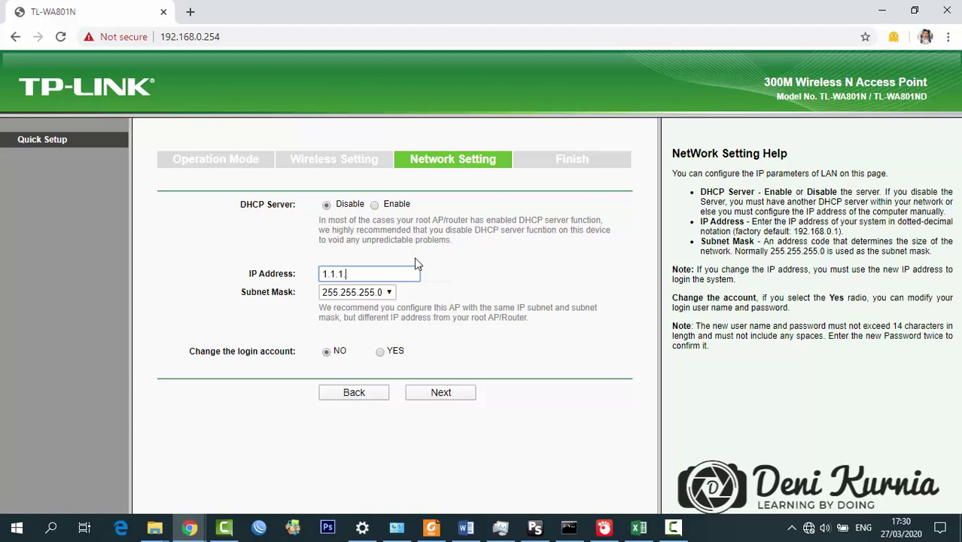
type(".254")
Choose YES to change the login account and enter the old user name and password.
left_click(381, 353)
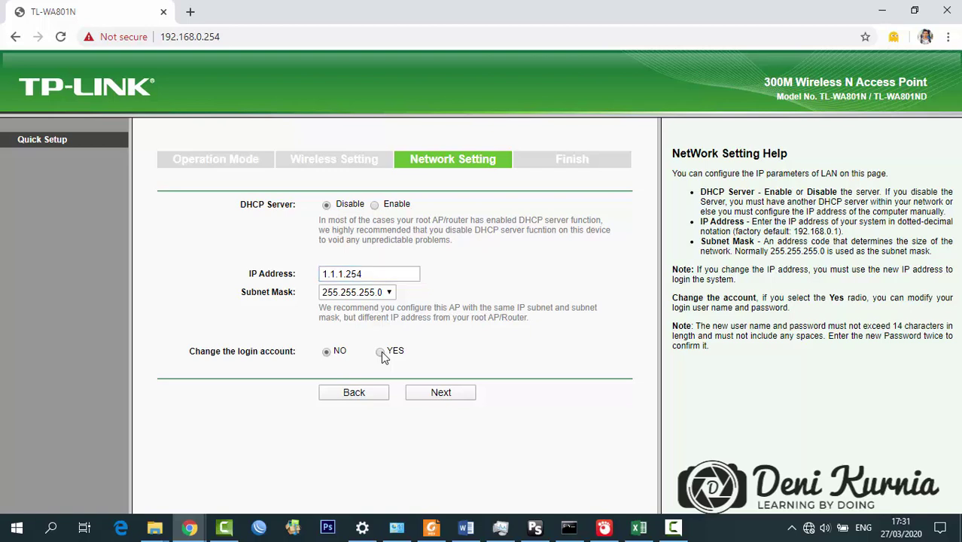
left_click(377, 395)
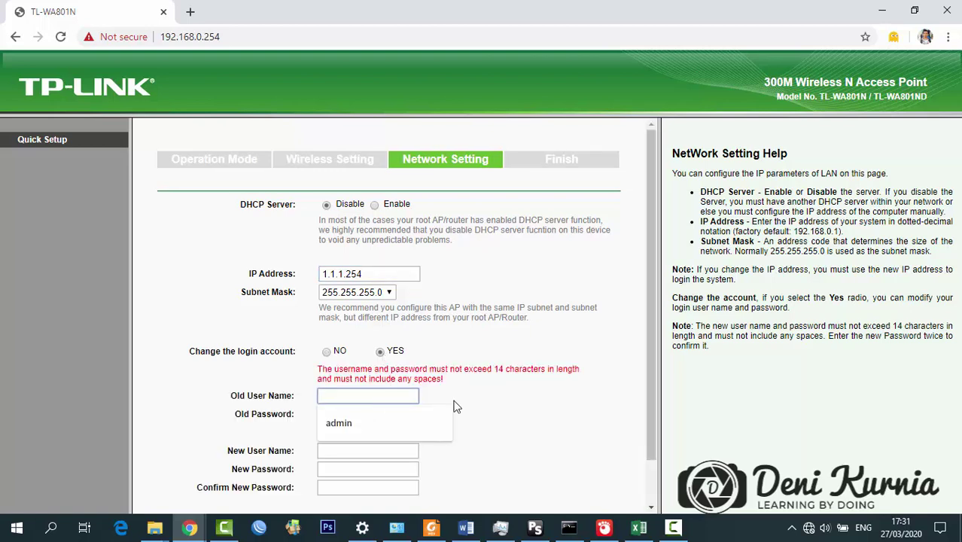
left_click(380, 426)
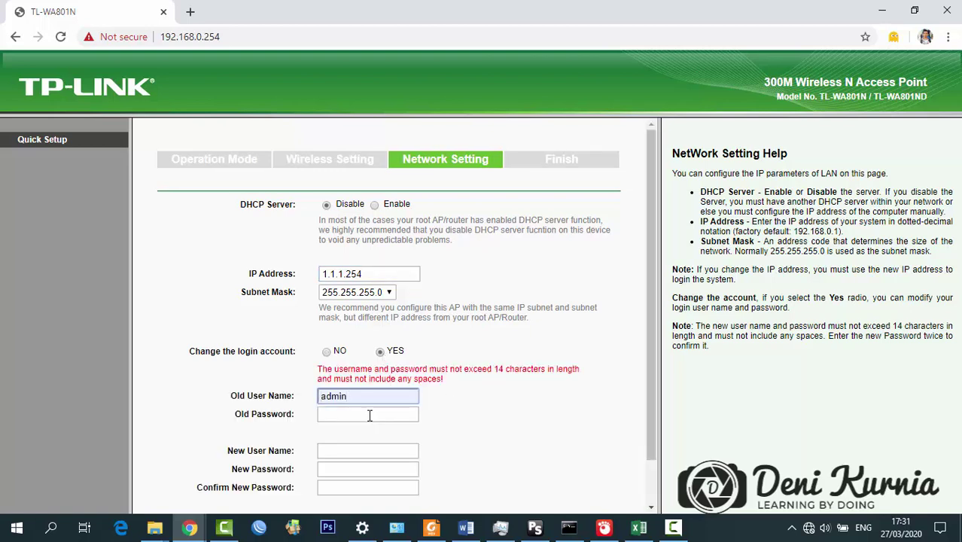
left_click(368, 416)
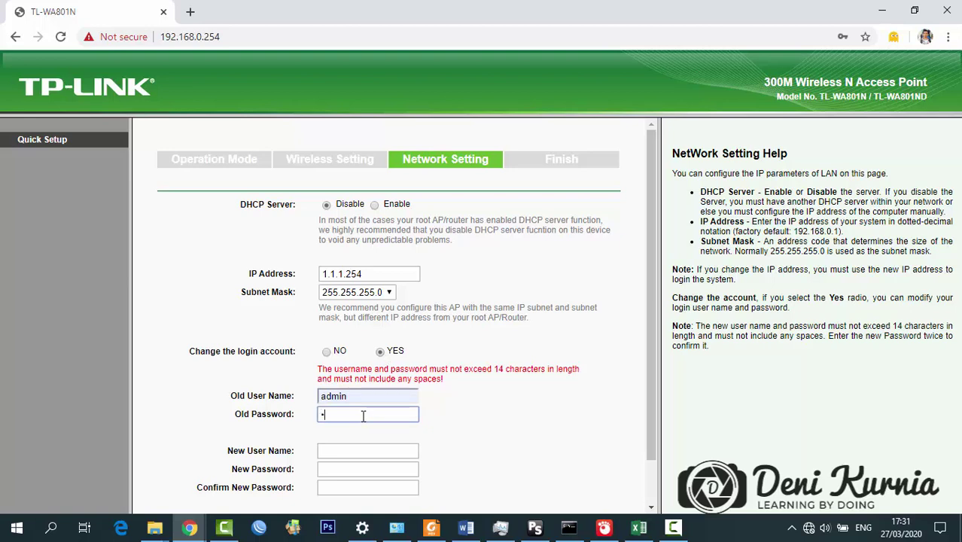
key("BackSpace")
key("Caps_Lock")
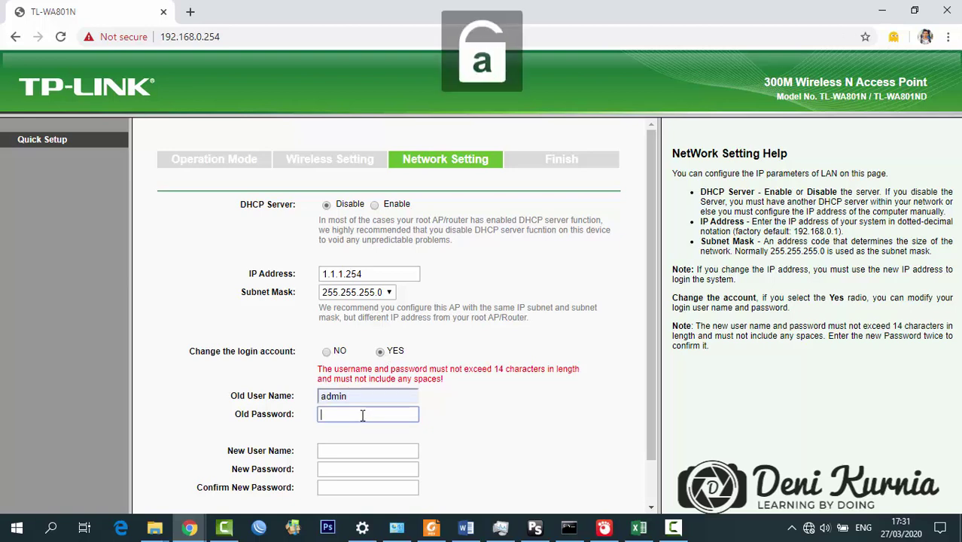
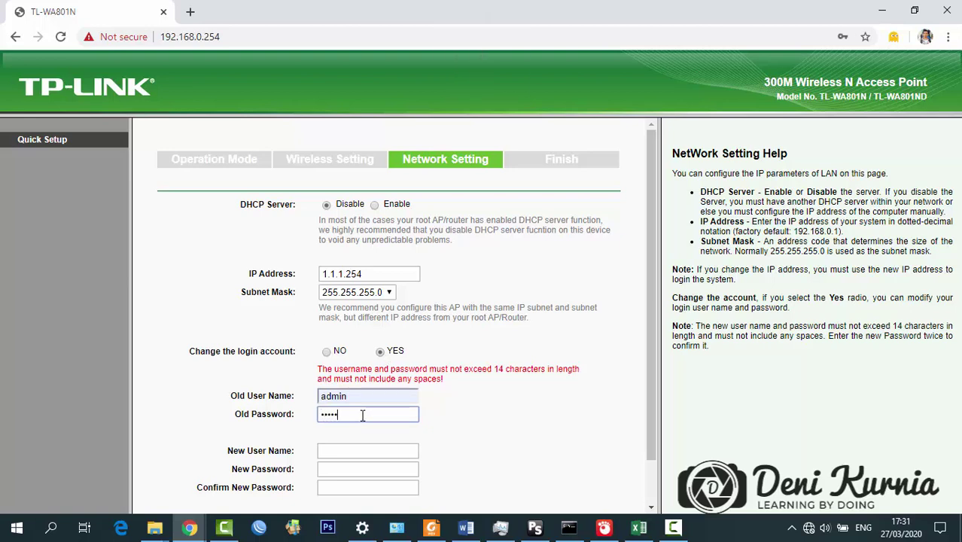
Enter the new user name and password twice, then submit the settings.
left_click(368, 450)
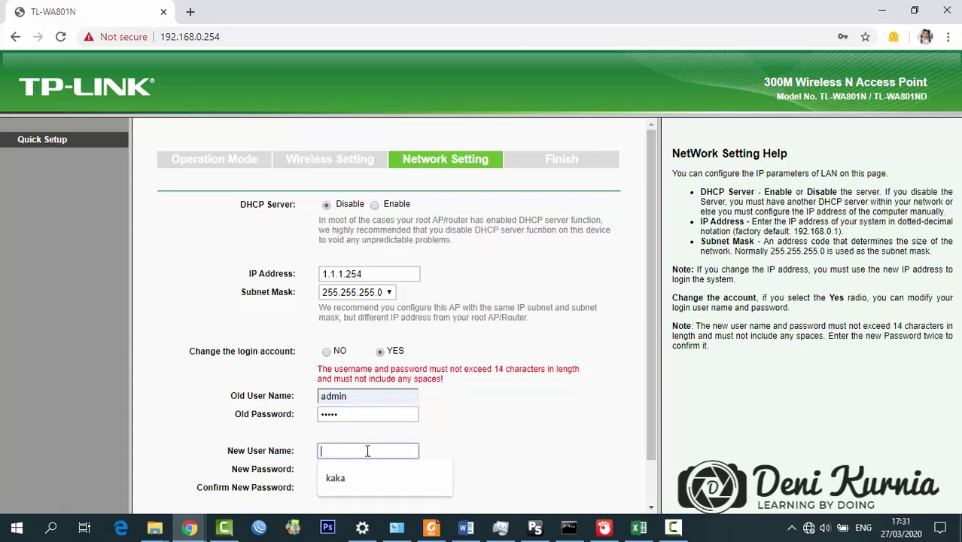
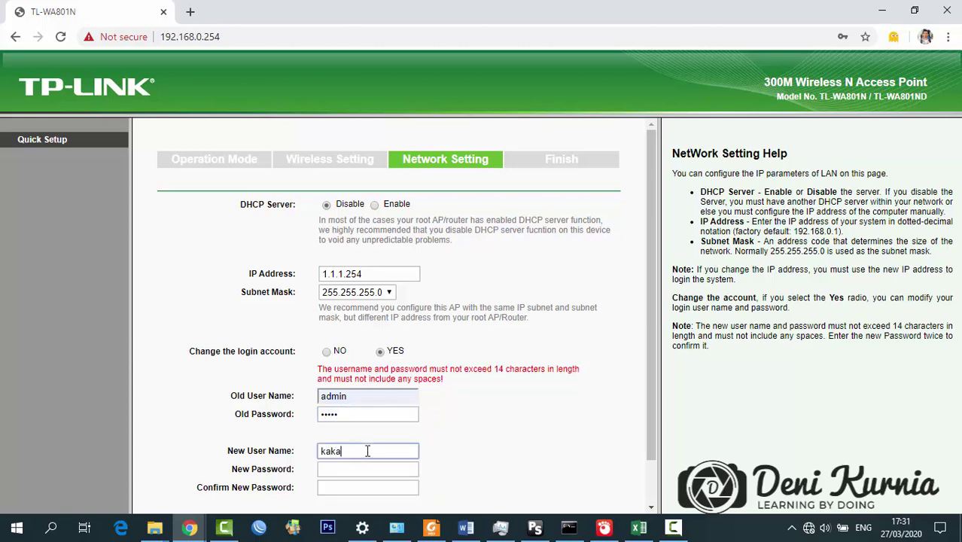
key("Tab")
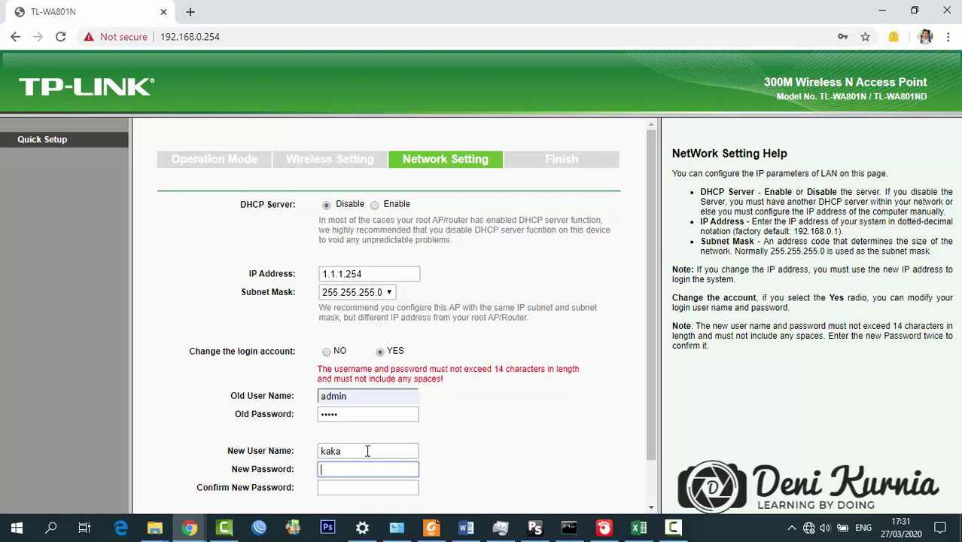
key("Tab")
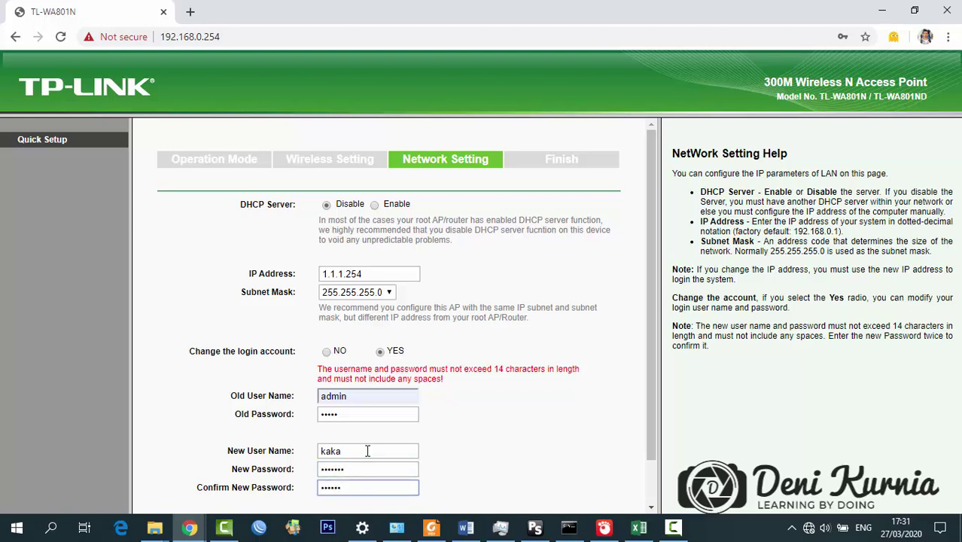
scroll(423, 423, "down", 1)
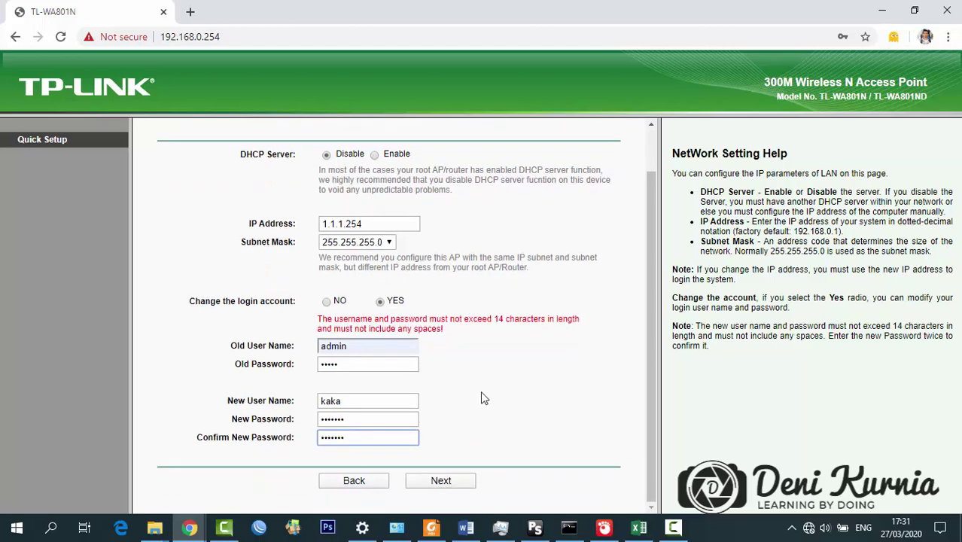
left_click(441, 482)
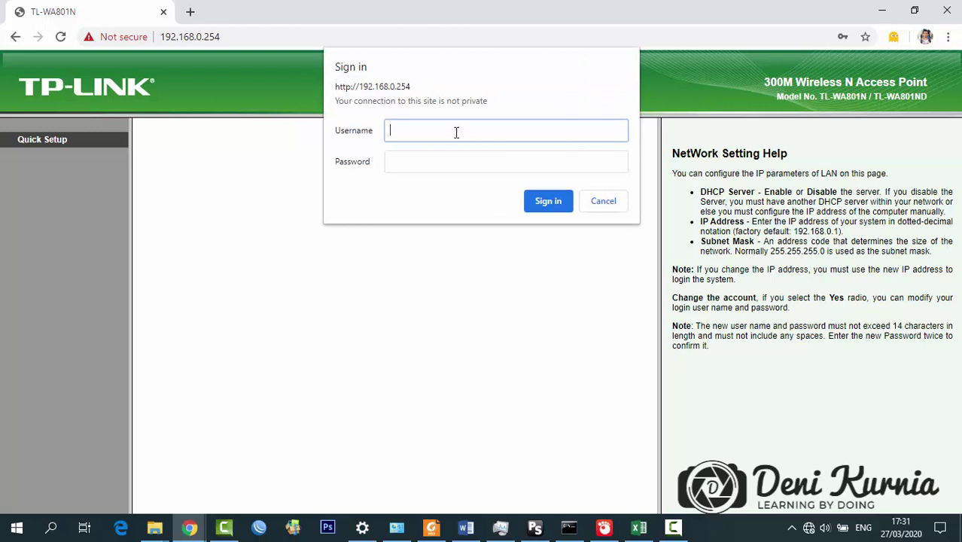
Sign in with the new user name and password and scroll down the summary.
key("Tab")
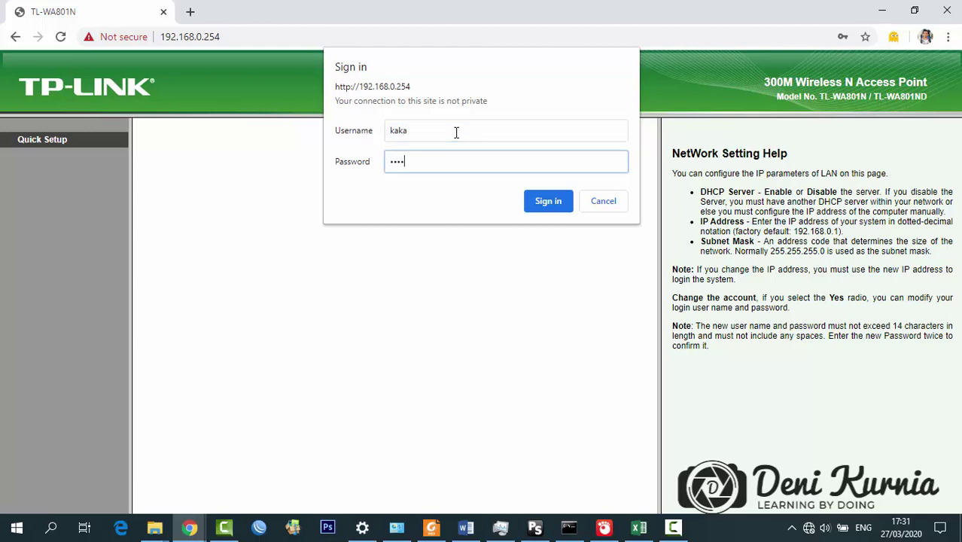
key("Return")
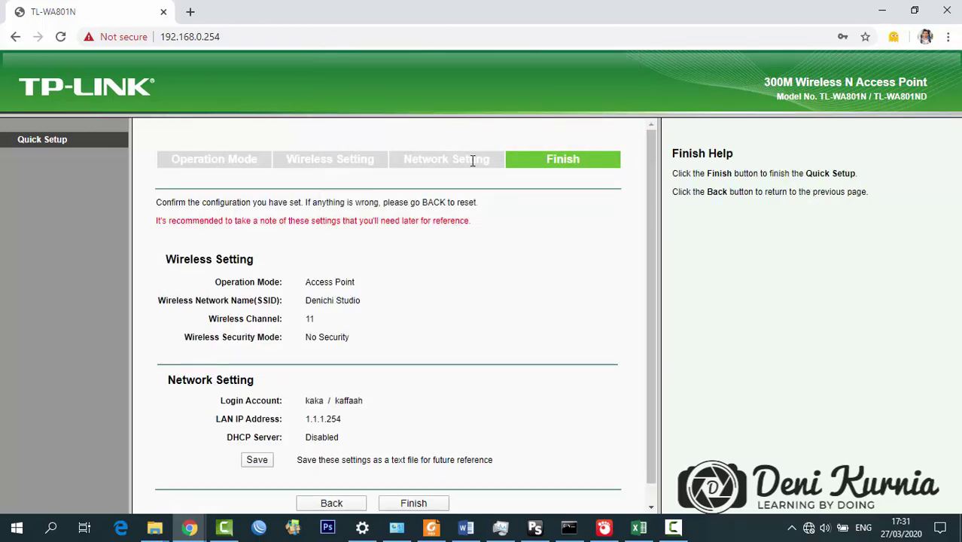
scroll(543, 254, "down", 1)
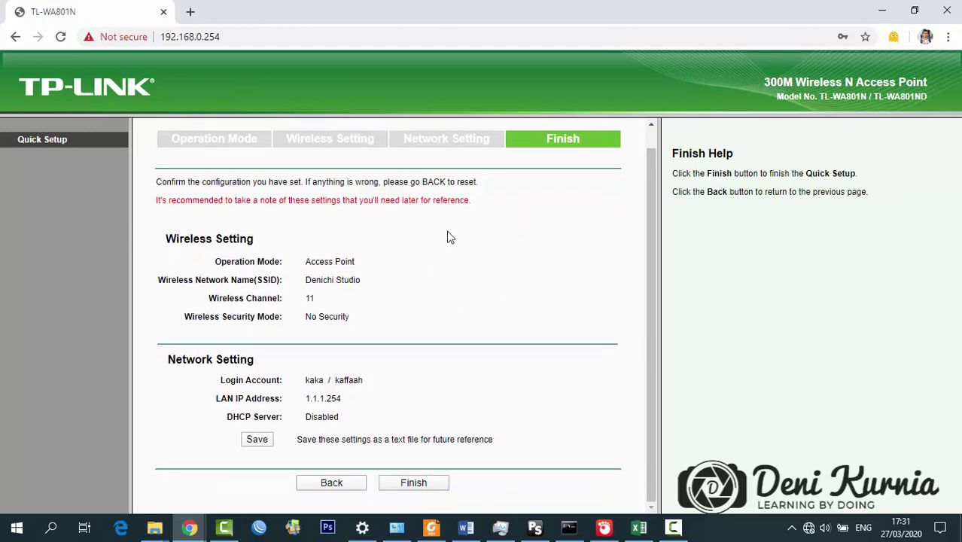
Finish Quick Setup and confirm rebooting the access point.
left_click(413, 484)
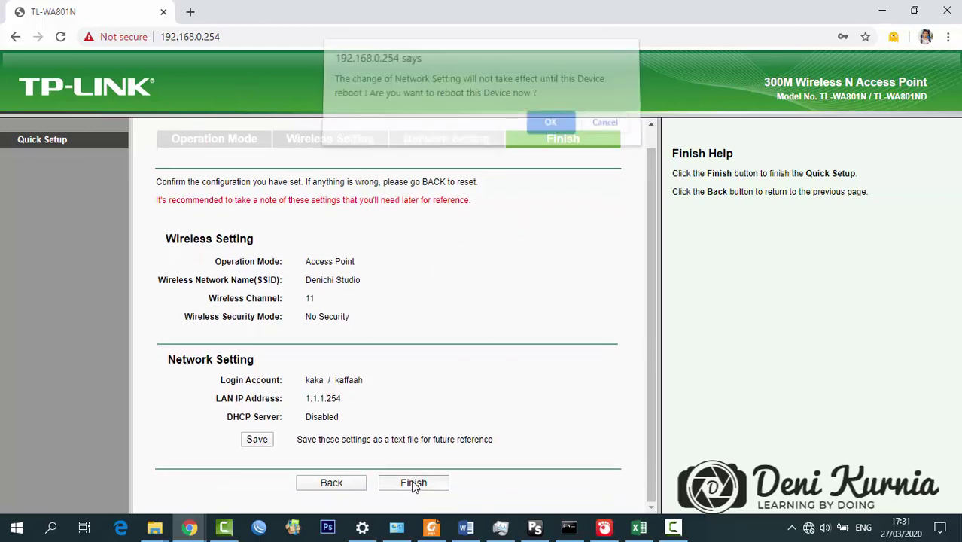
left_click(555, 127)
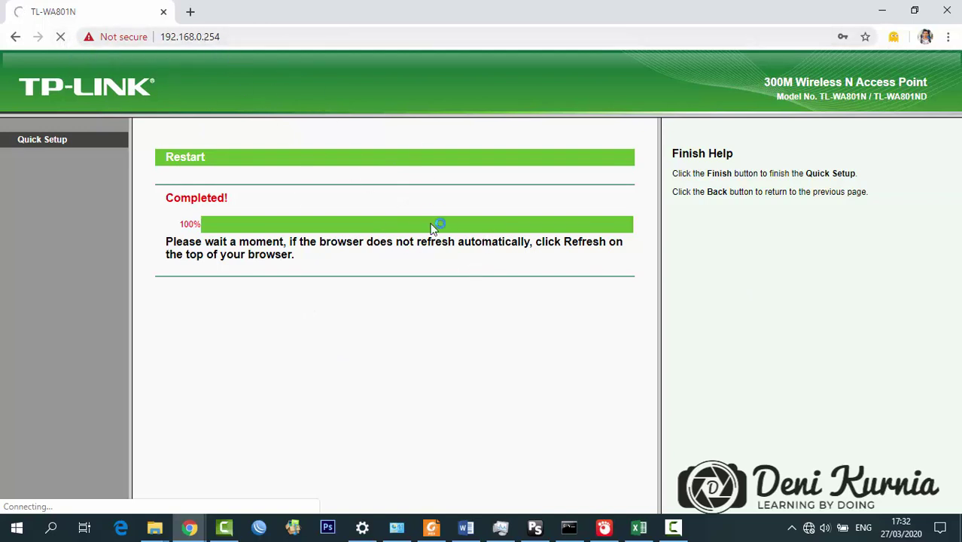
Back in Network Connections, open Ethernet 2's status and properties.
left_click(229, 39)
left_click(467, 318)
left_click(397, 528)
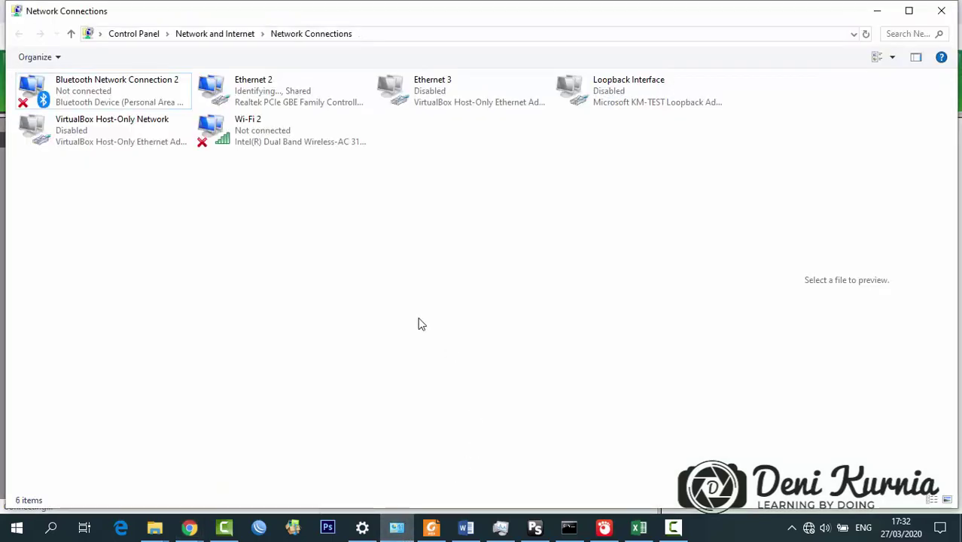
left_click(264, 100)
key("Return")
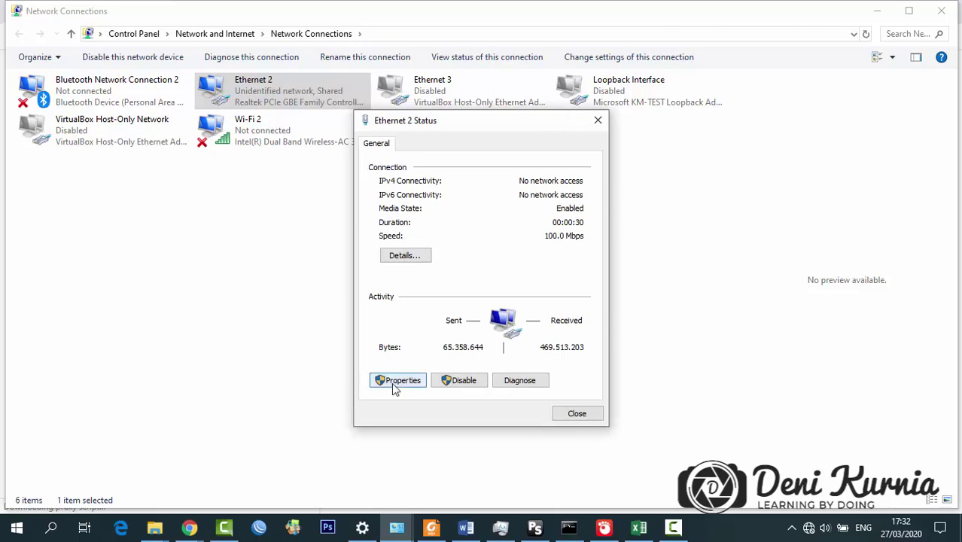
key("Return")
Give Ethernet 2 static IPv4 1.1.1.11 with mask 255.255.255.0 and close its dialogs.
double_click(482, 294)
left_click(482, 289)
left_click(557, 304)
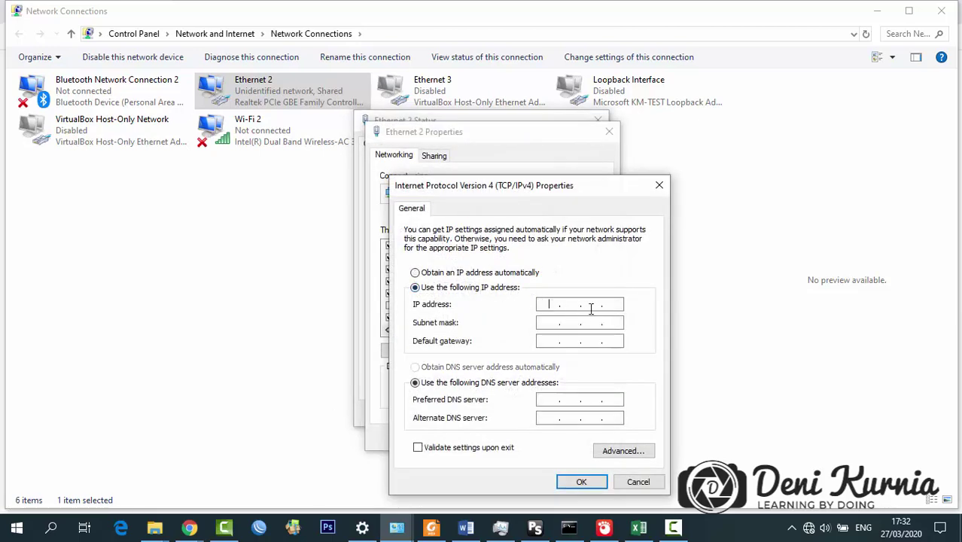
type("1.1.1.11")
key("Tab")
type("55 . 255 . 255 . 0")
left_click(582, 485)
left_click(552, 437)
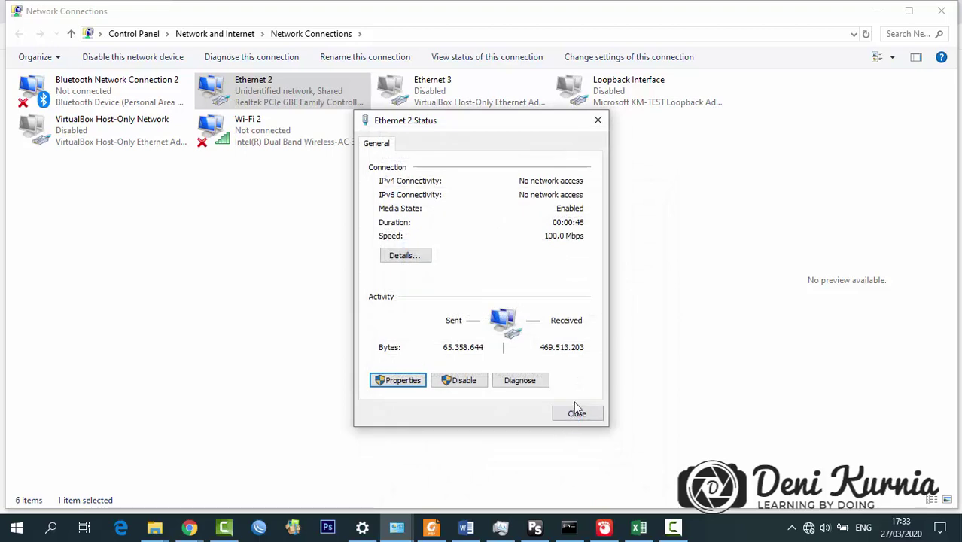
left_click(577, 414)
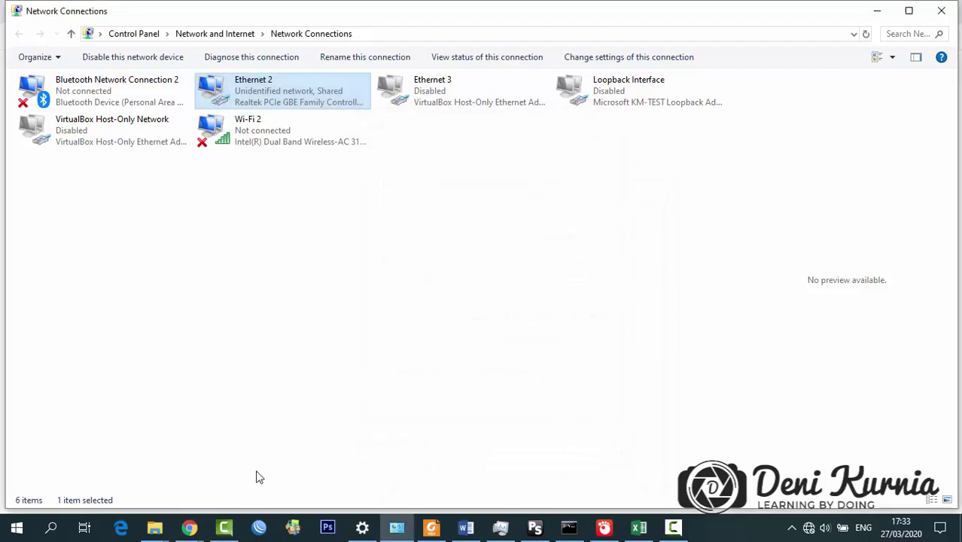
Reload 1.1.1.254 and sign in with the new username and password, declining to save the password.
mouse_move(192, 530)
left_click(257, 488)
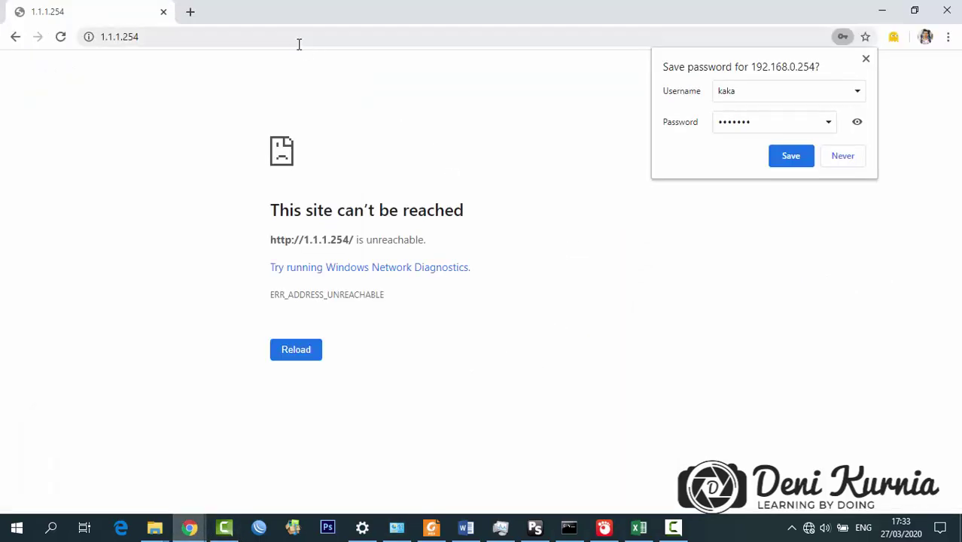
left_click(548, 36)
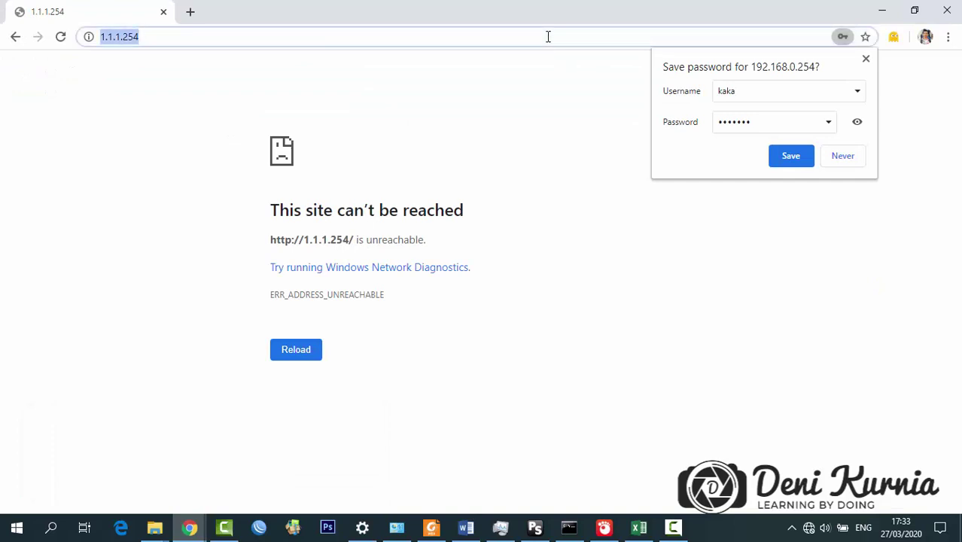
key("Return")
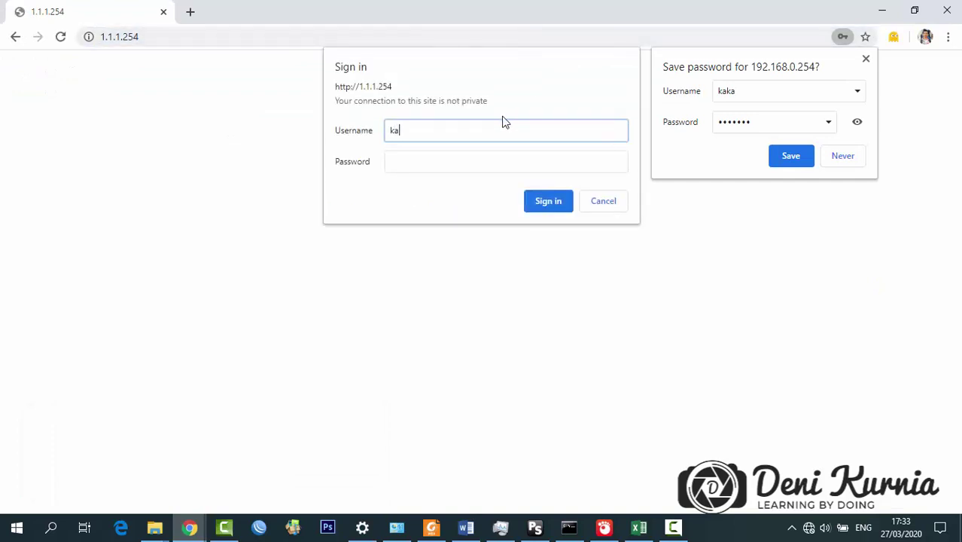
key("Tab")
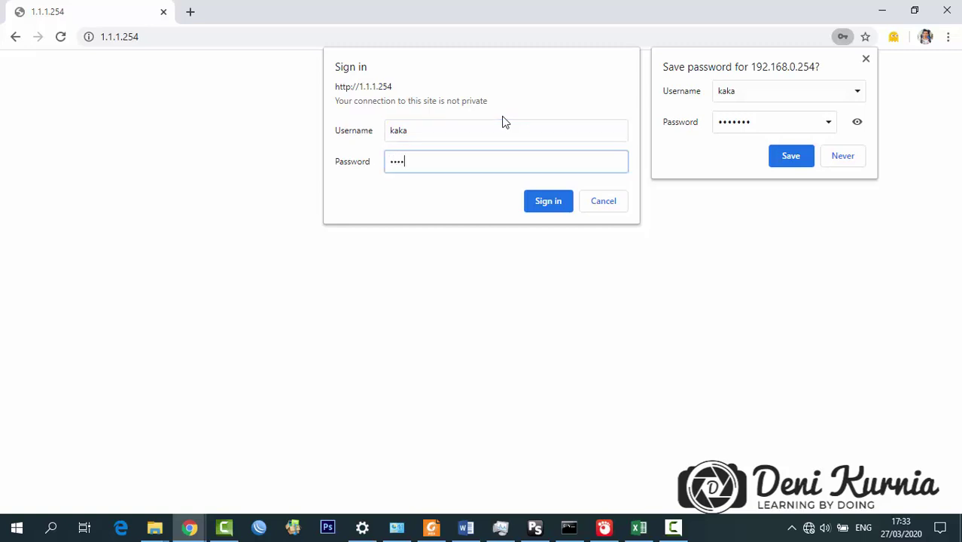
key("Return")
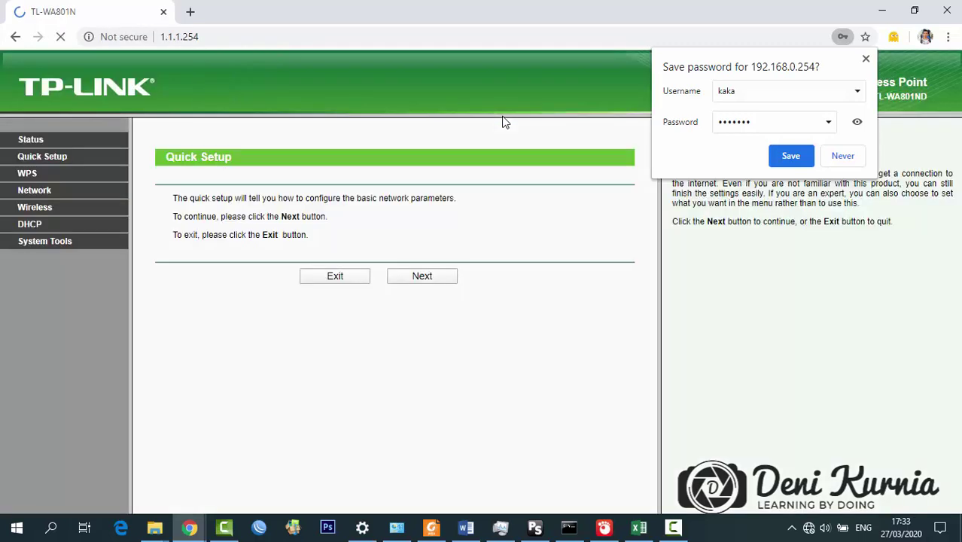
left_click(867, 60)
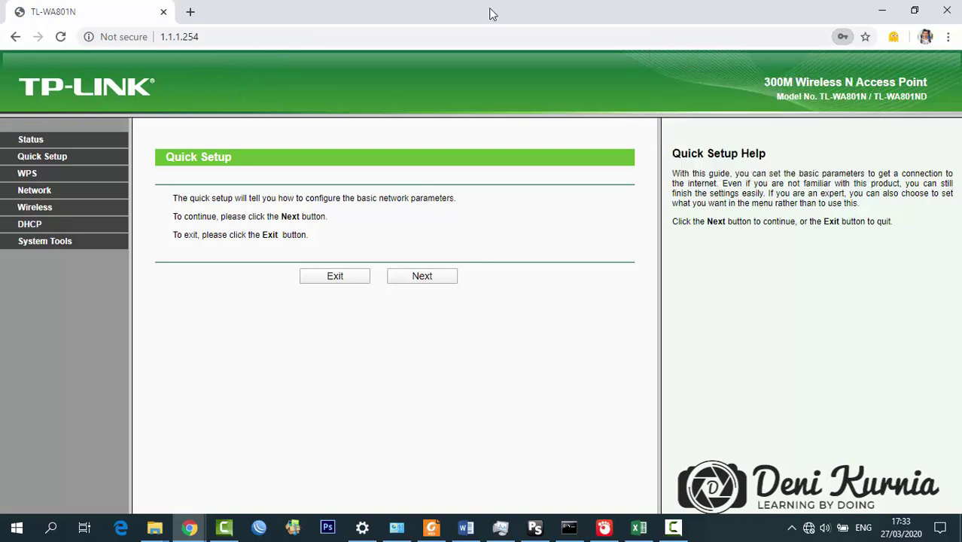
left_click(809, 528)
Join the open Denichi Studio Wi-Fi network, then minimize Chrome and Network Connections.
scroll(789, 272, "down", 1)
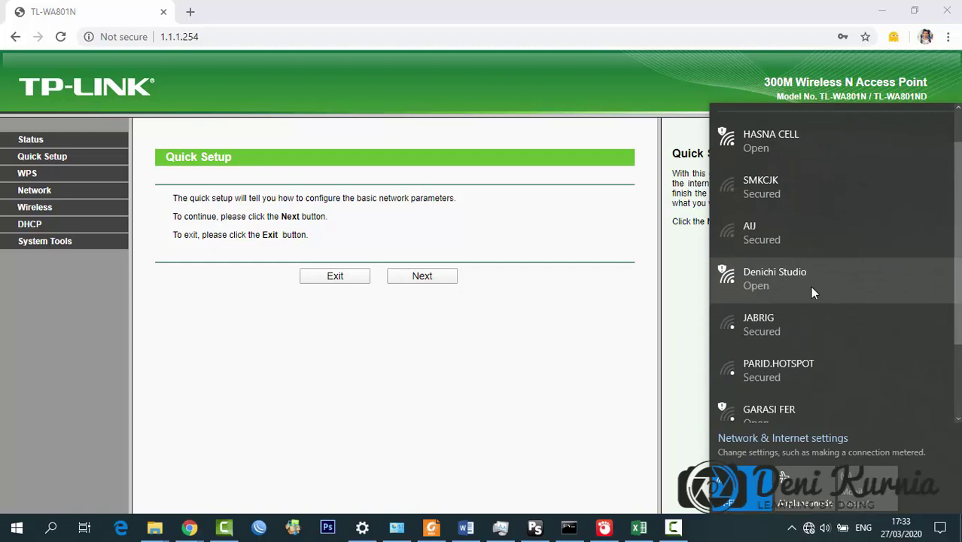
scroll(859, 285, "down", 1)
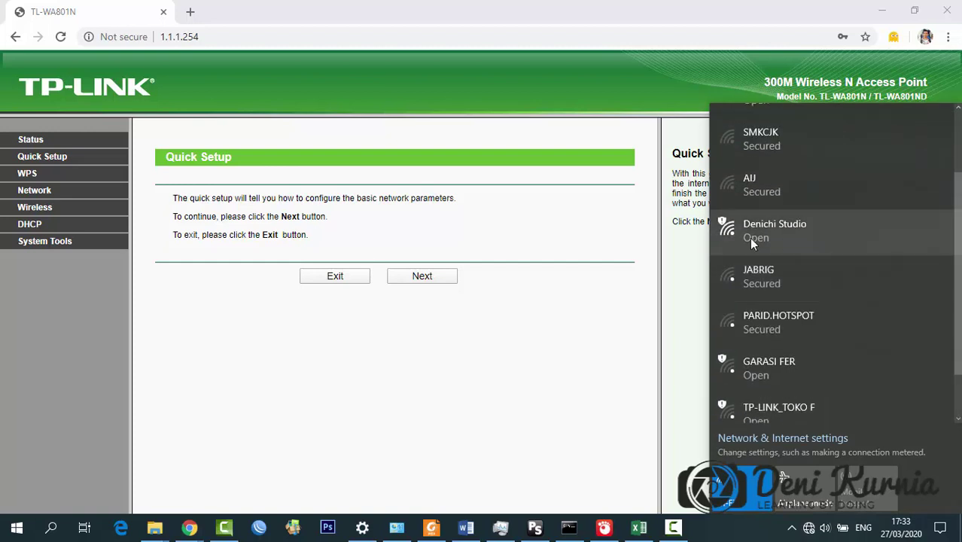
left_click(790, 229)
left_click(885, 332)
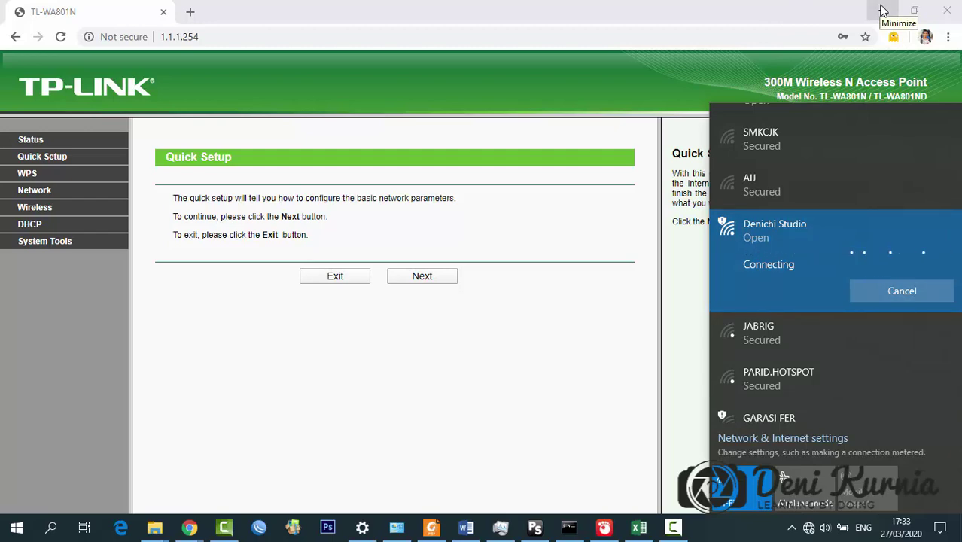
left_click(874, 11)
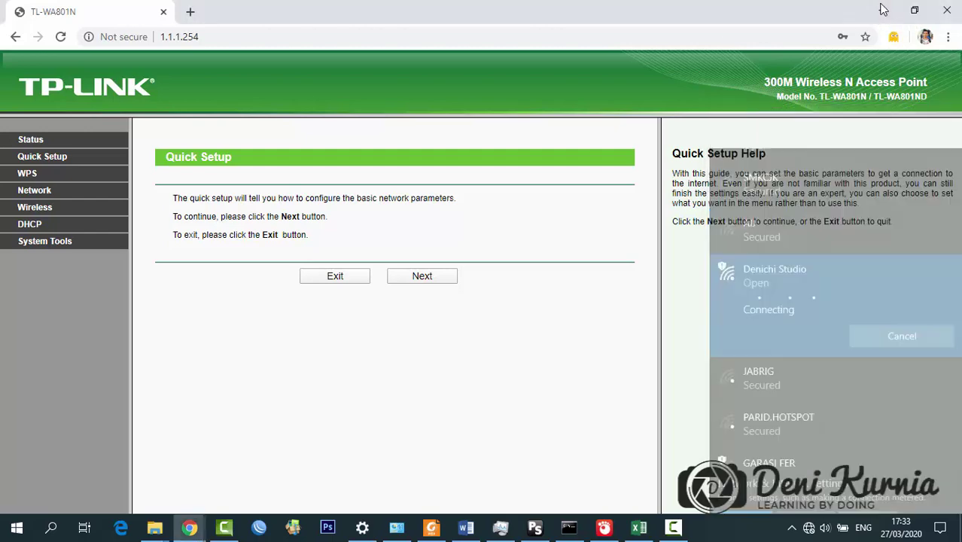
left_click(878, 11)
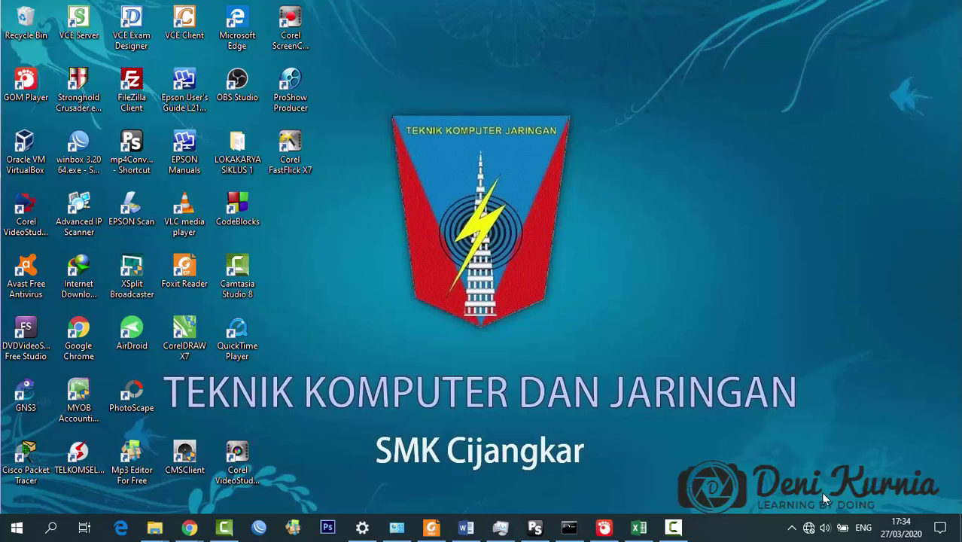
left_click(809, 527)
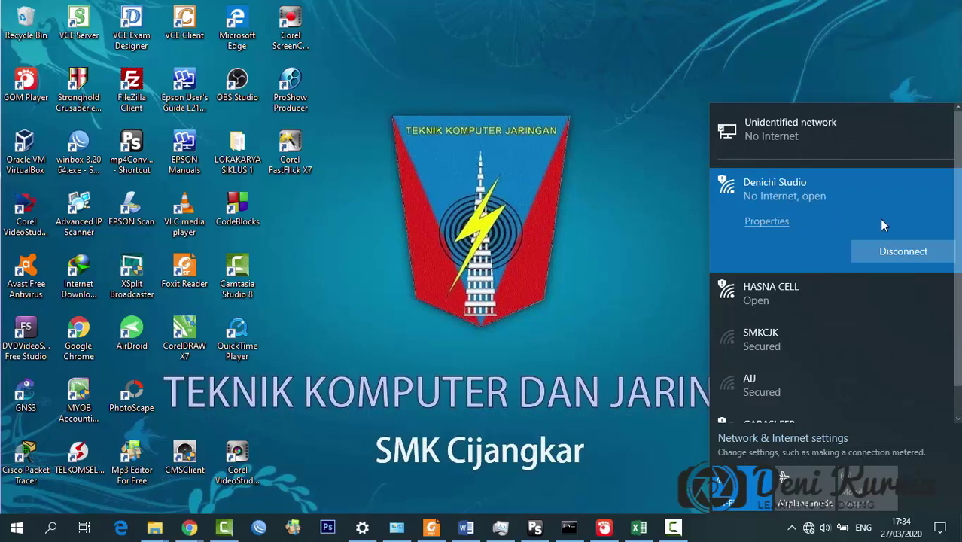
scroll(783, 320, "down", 1)
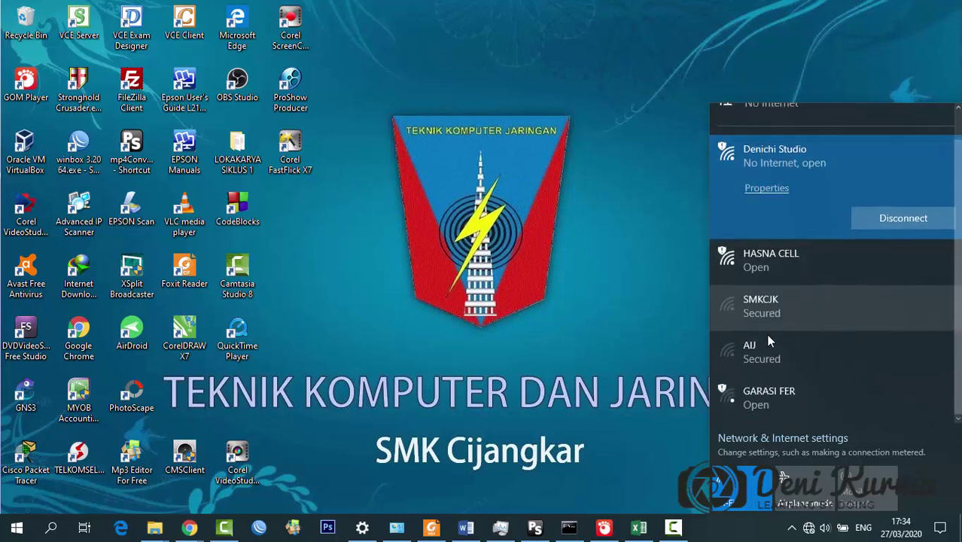
scroll(822, 249, "up", 1)
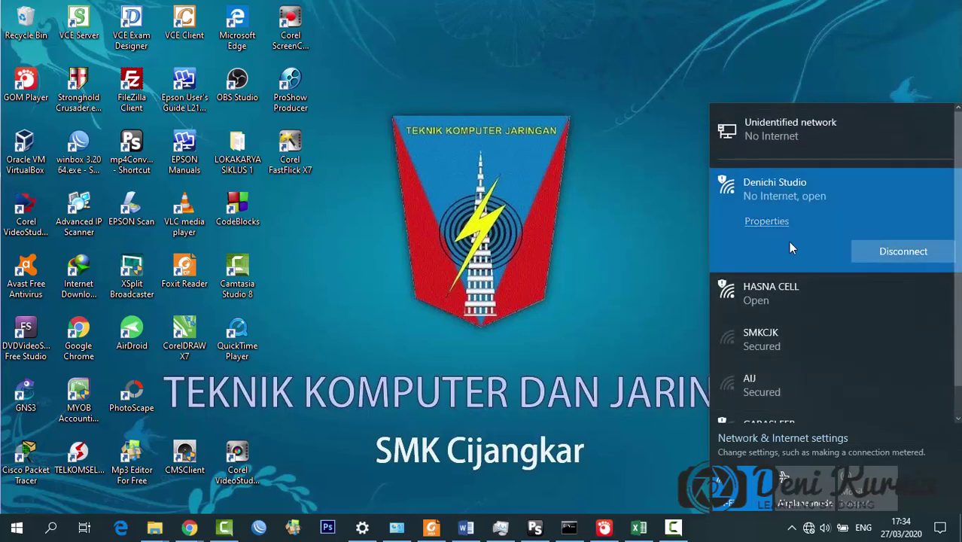
left_click(757, 223)
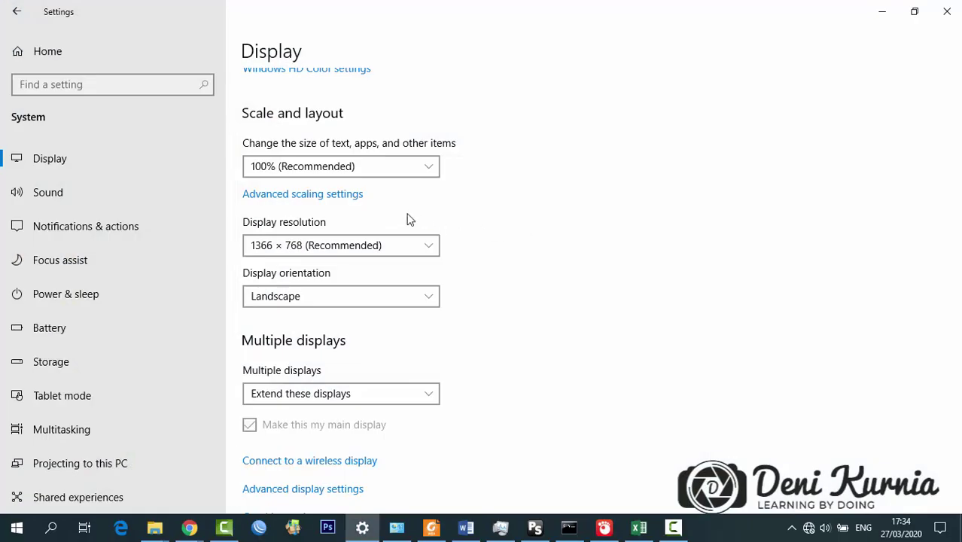
scroll(405, 305, "down", 7)
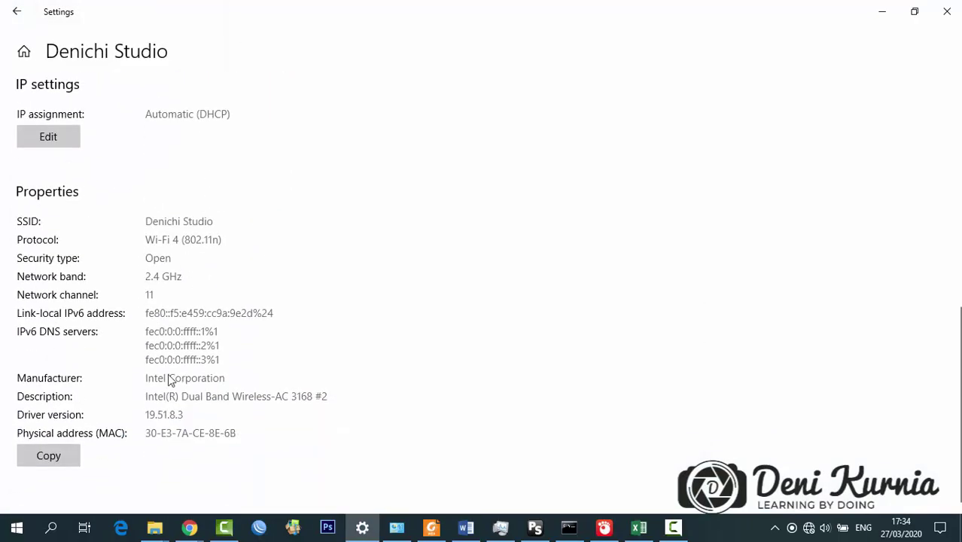
left_click(947, 12)
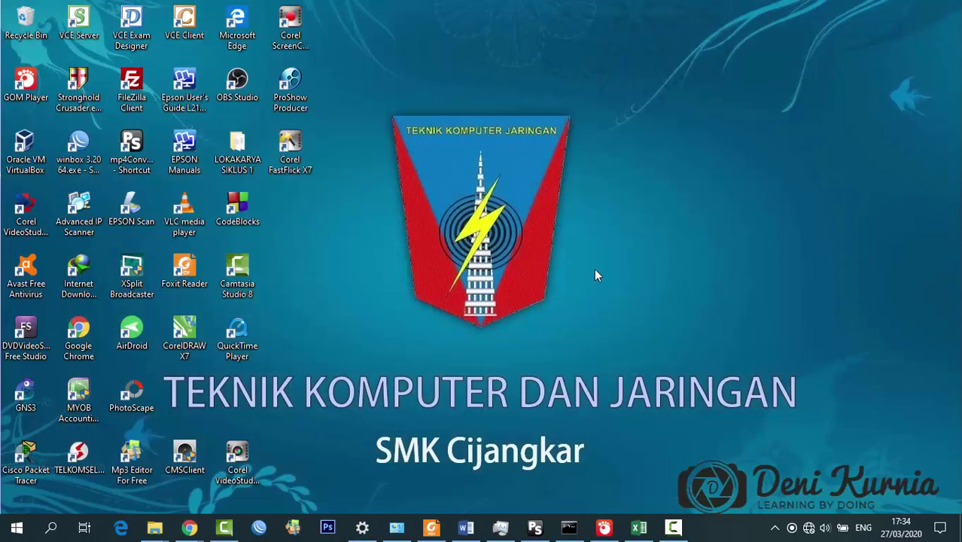
left_click(808, 528)
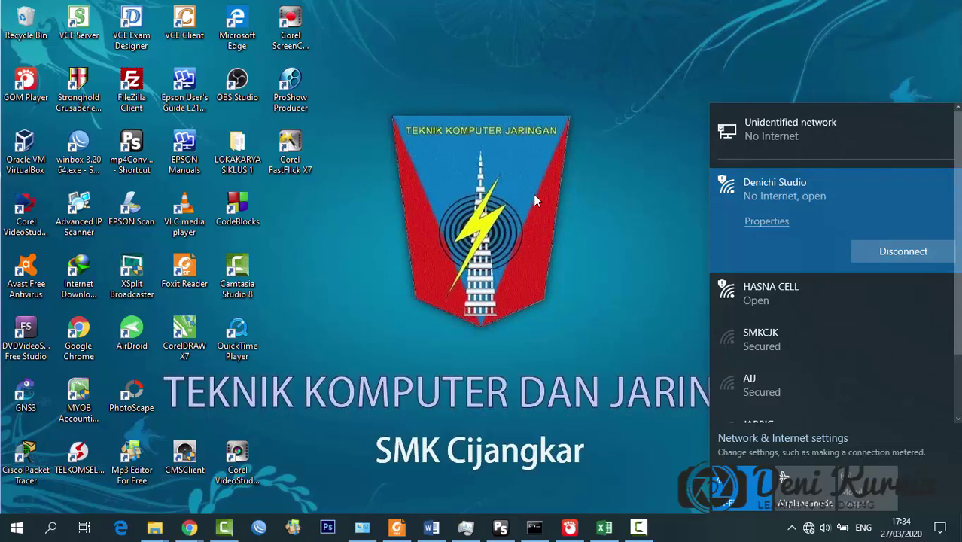
left_click(584, 224)
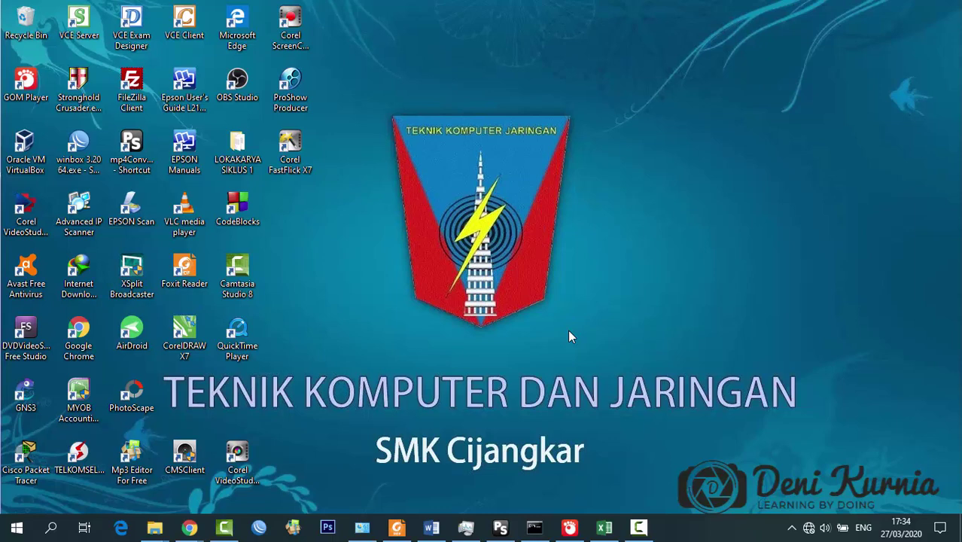
left_click(809, 527)
left_click(771, 232)
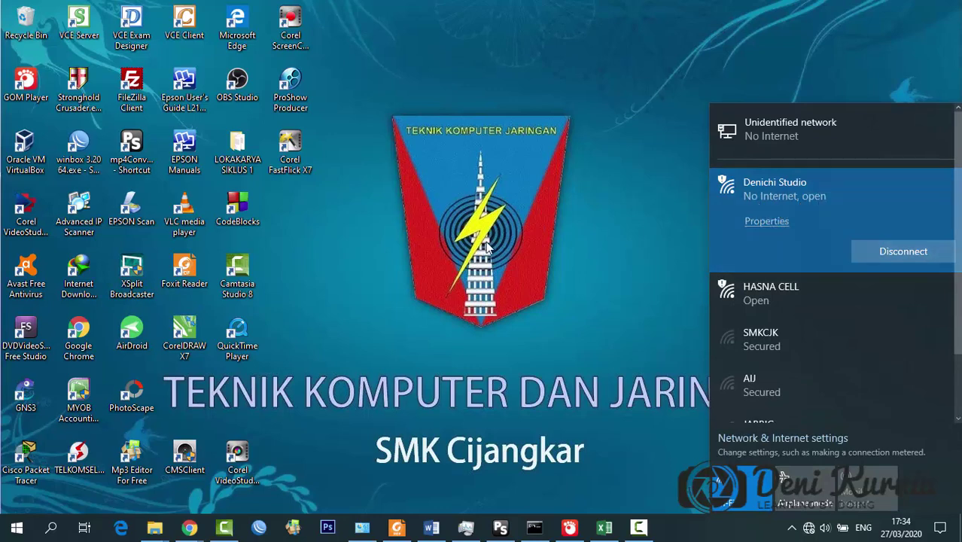
left_click(607, 269)
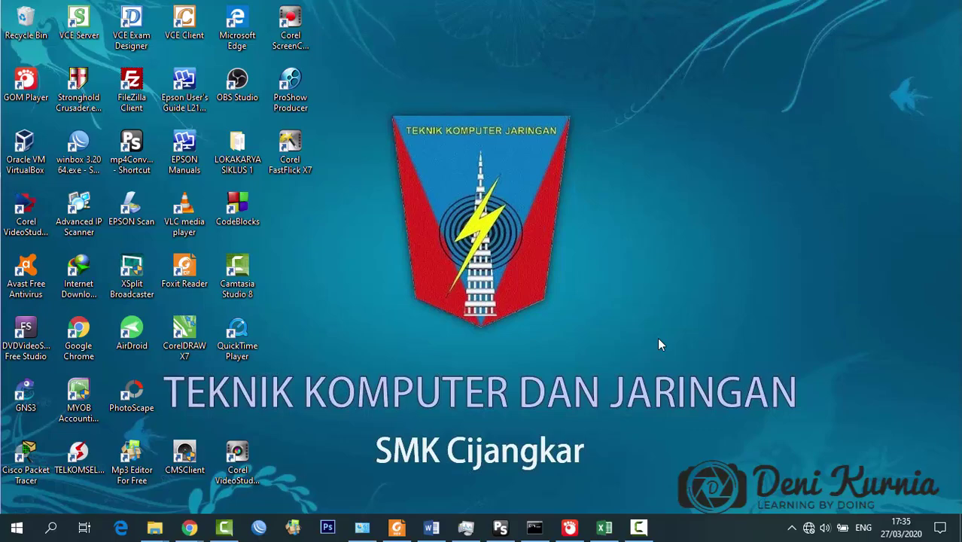
left_click(639, 527)
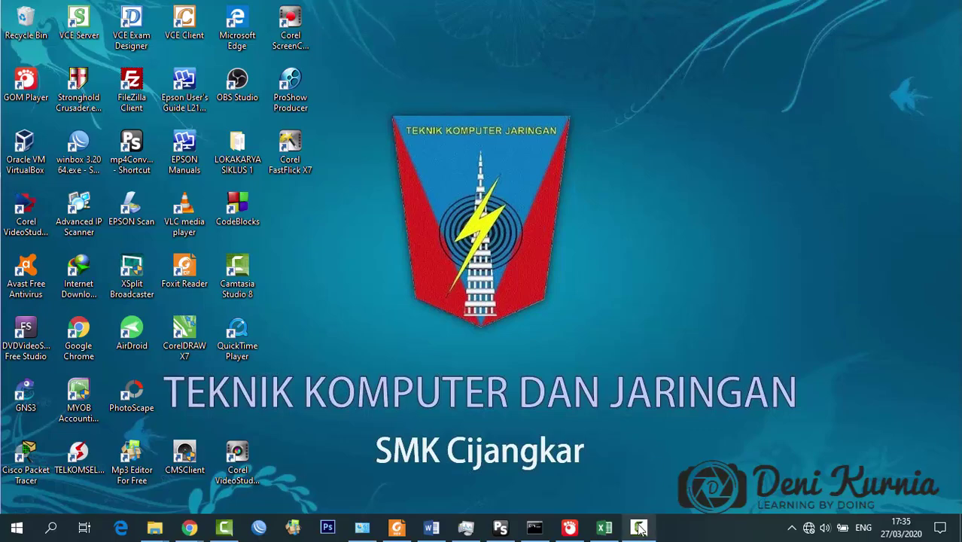